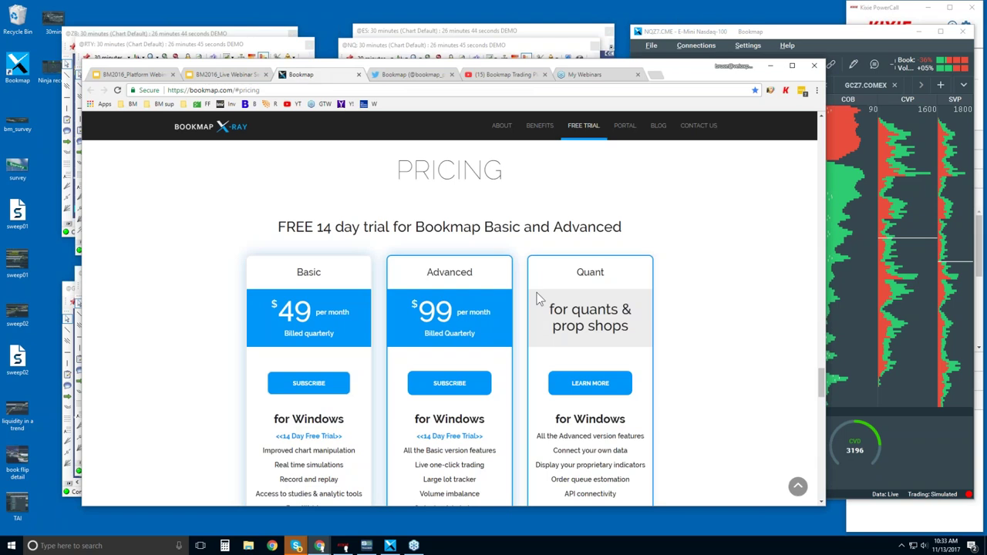
Step: Return to the top of the Bookmap home page and explore its Intro section
scroll(222, 128, "up", 2)
left_click(223, 127)
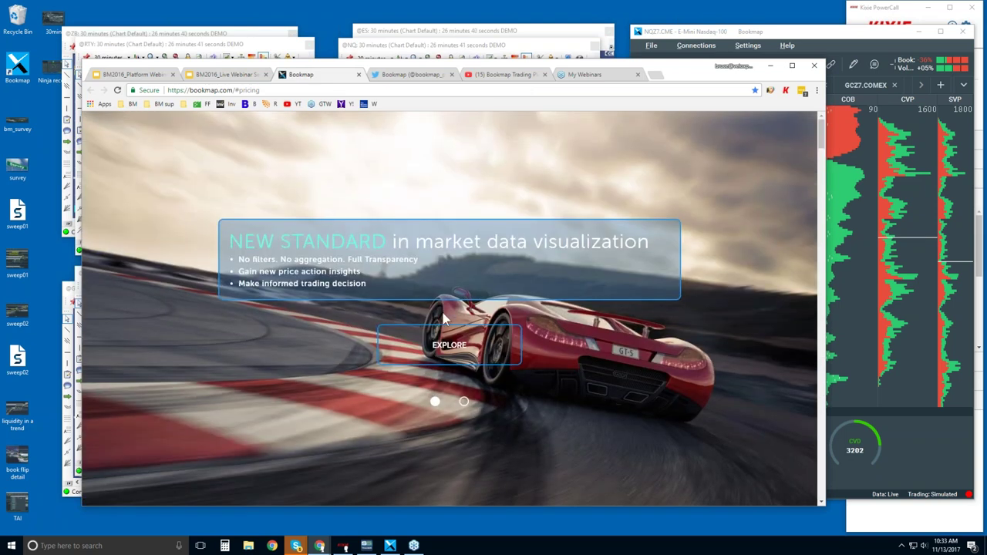
left_click(449, 344)
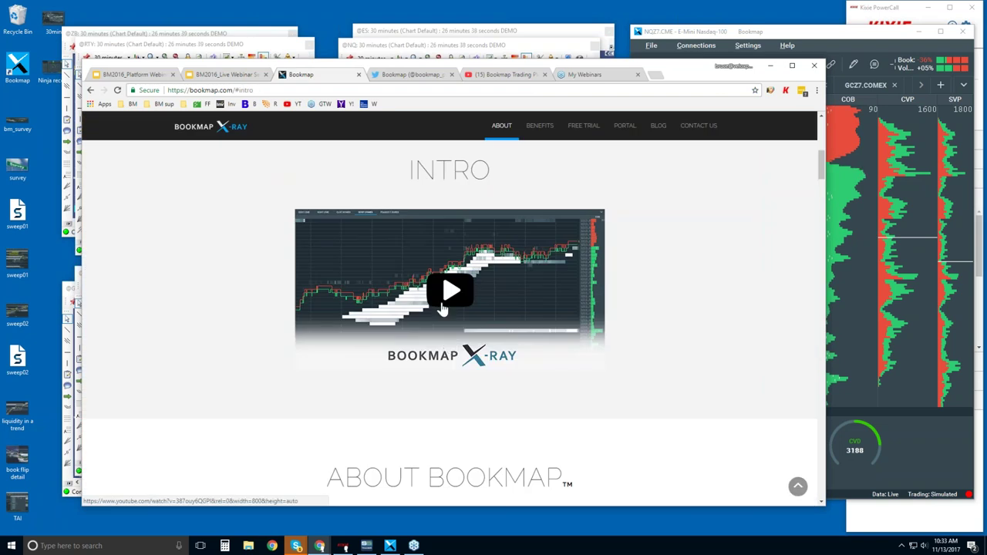
Step: Review the Nasdaq TotalView advantages, Connectivity and Pricing sections of the Bookmap website
left_click_drag(823, 164, 802, 303)
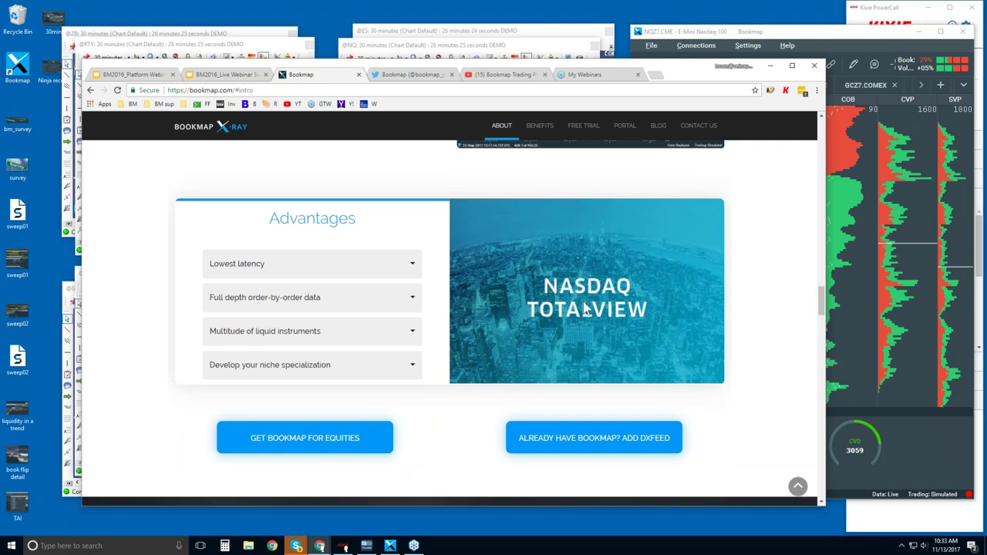
left_click_drag(822, 301, 822, 302)
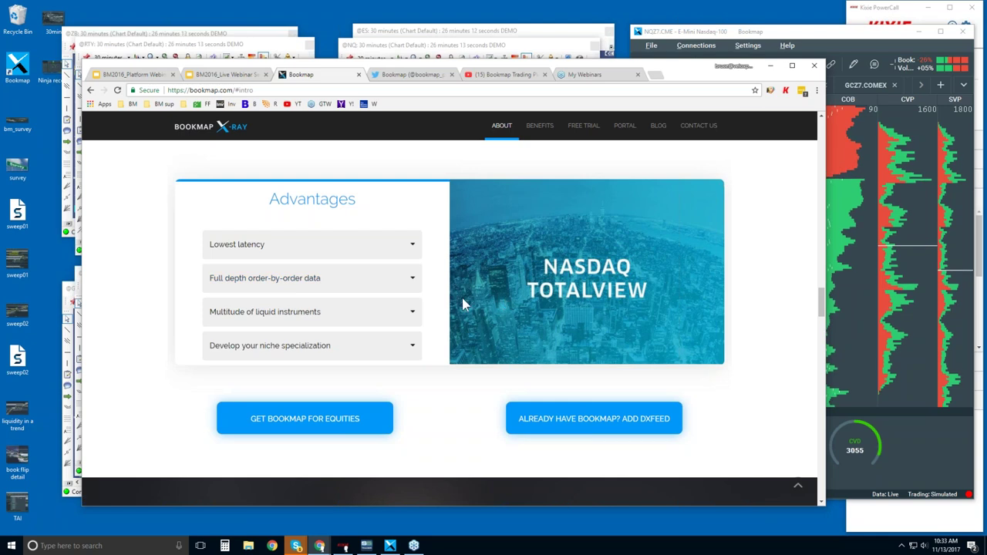
left_click_drag(822, 301, 822, 353)
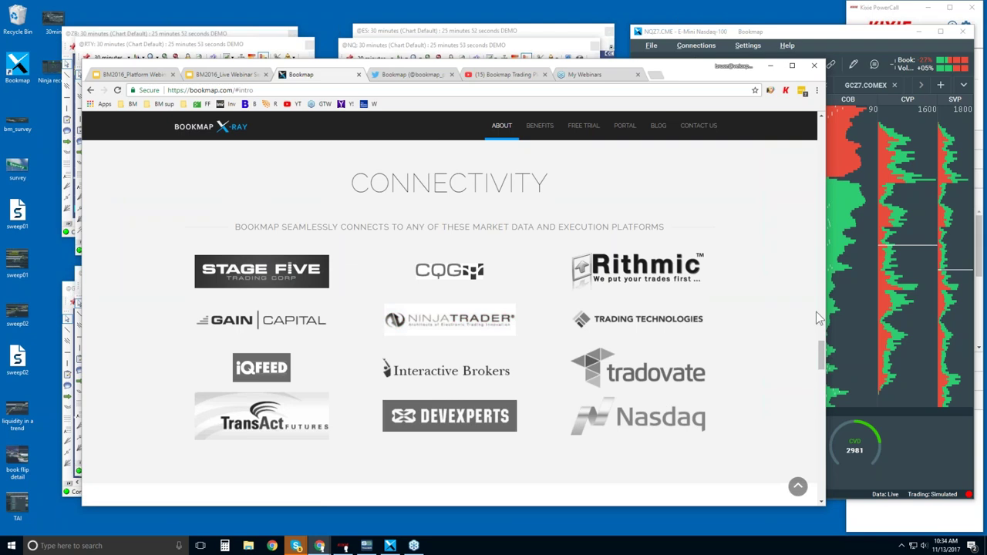
left_click_drag(822, 356, 825, 393)
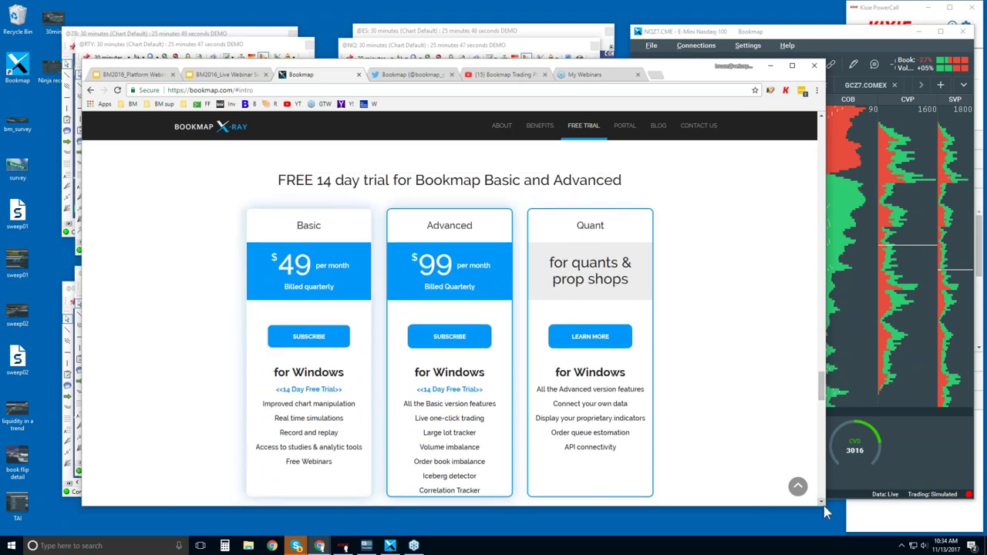
Step: Enlarge the browser window slightly and highlight the Advanced plan's features, from Live one-click trading to Iceberg detector
left_click_drag(825, 508, 830, 523)
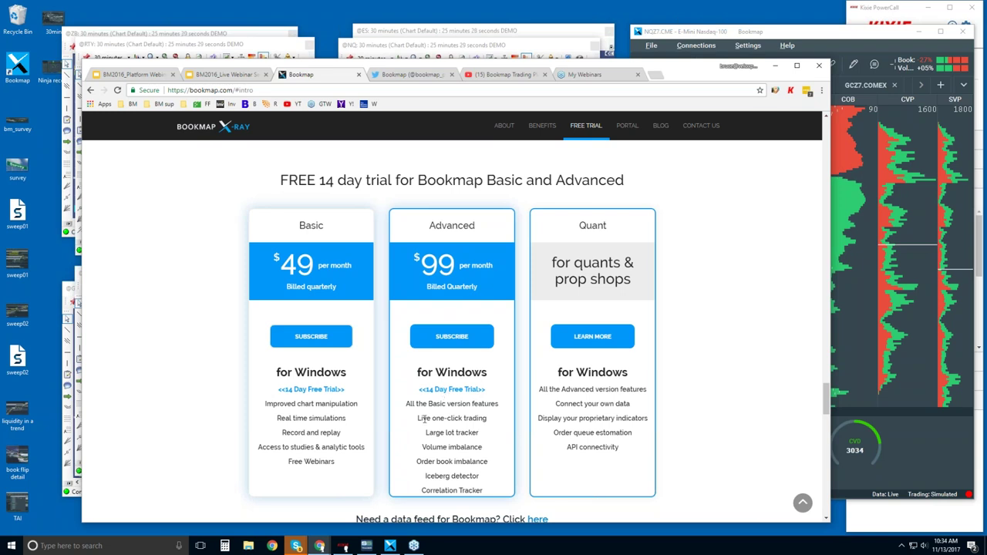
left_click_drag(418, 418, 486, 418)
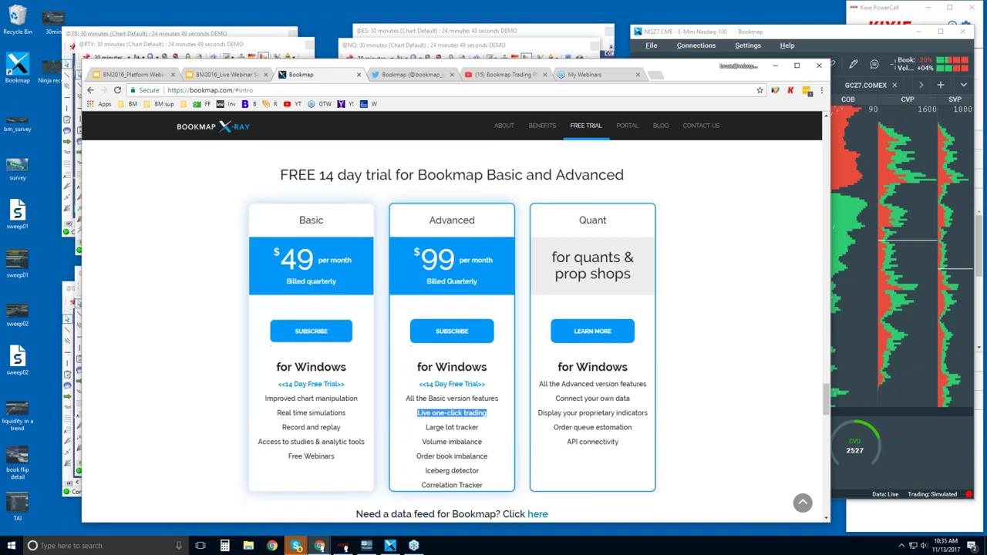
scroll(442, 364, "down", 1)
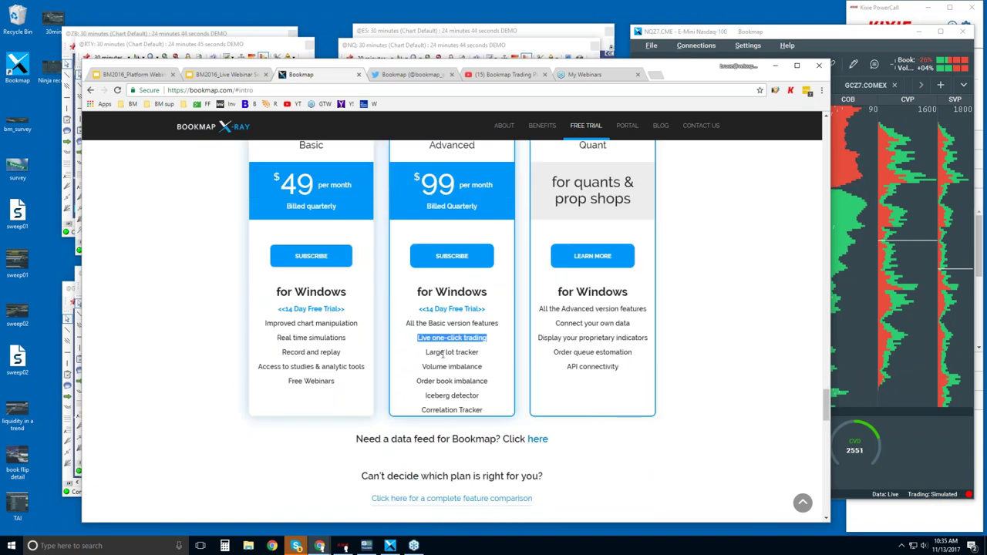
left_click_drag(427, 351, 473, 413)
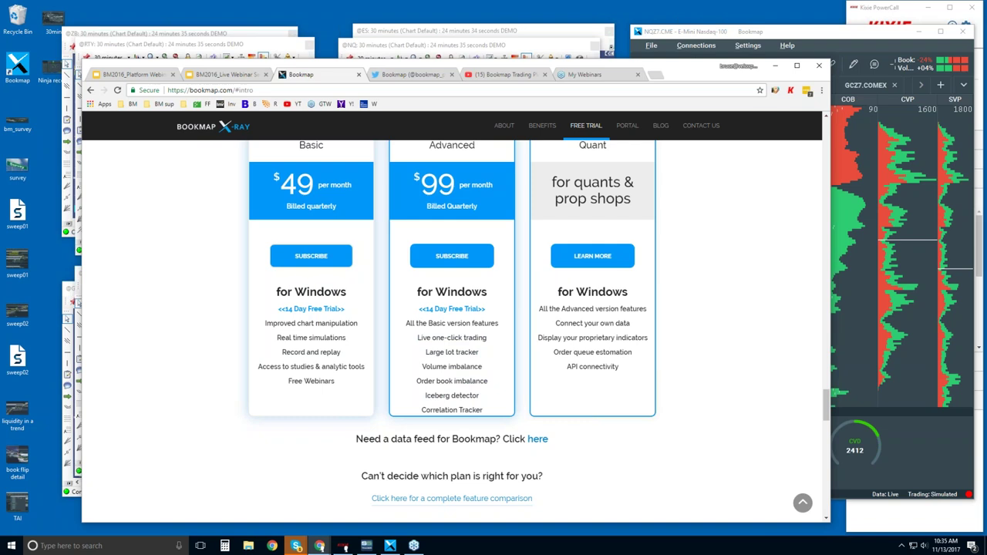
left_click_drag(426, 395, 480, 396)
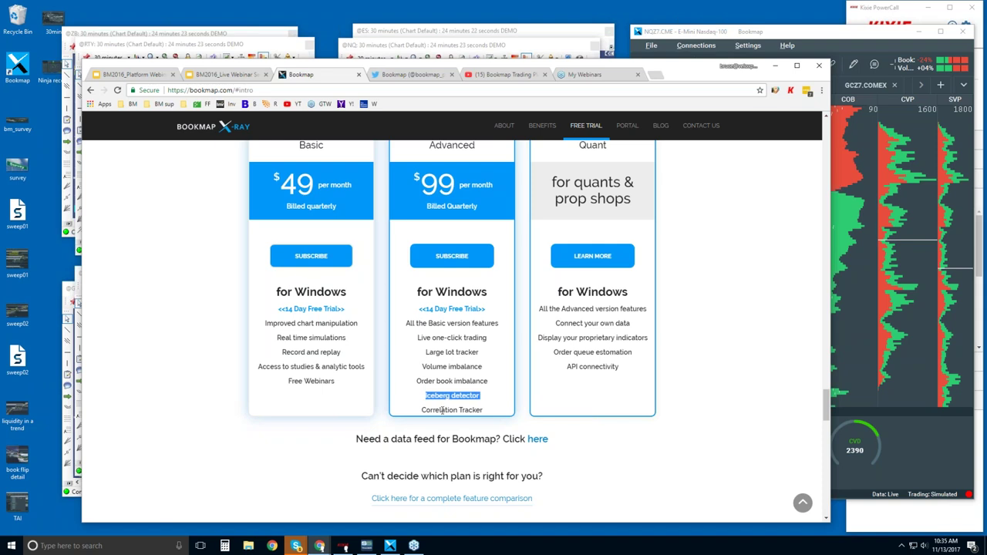
scroll(455, 366, "up", 1)
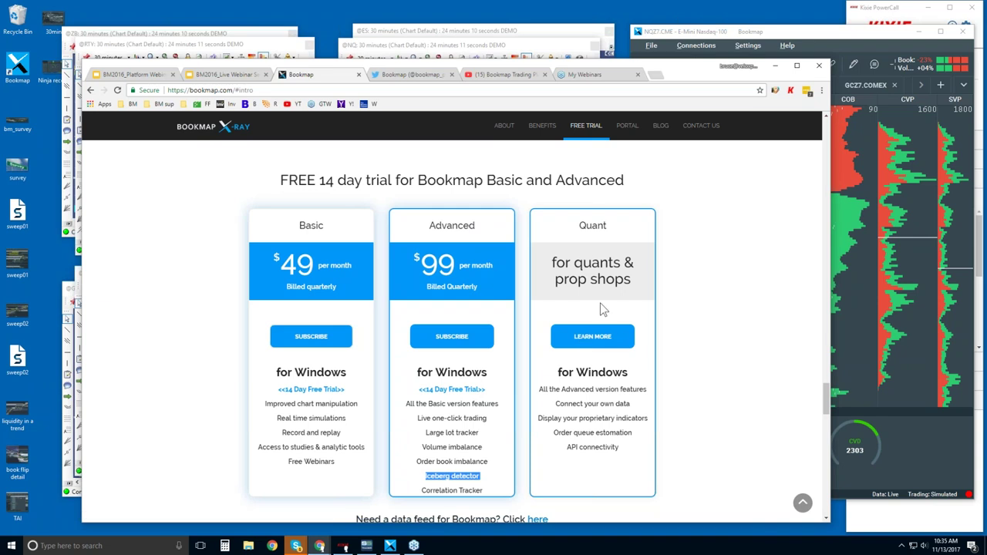
Step: Open Bookmap's Twitter profile, dismiss the log-in prompt and look through the recent tweets
left_click(409, 74)
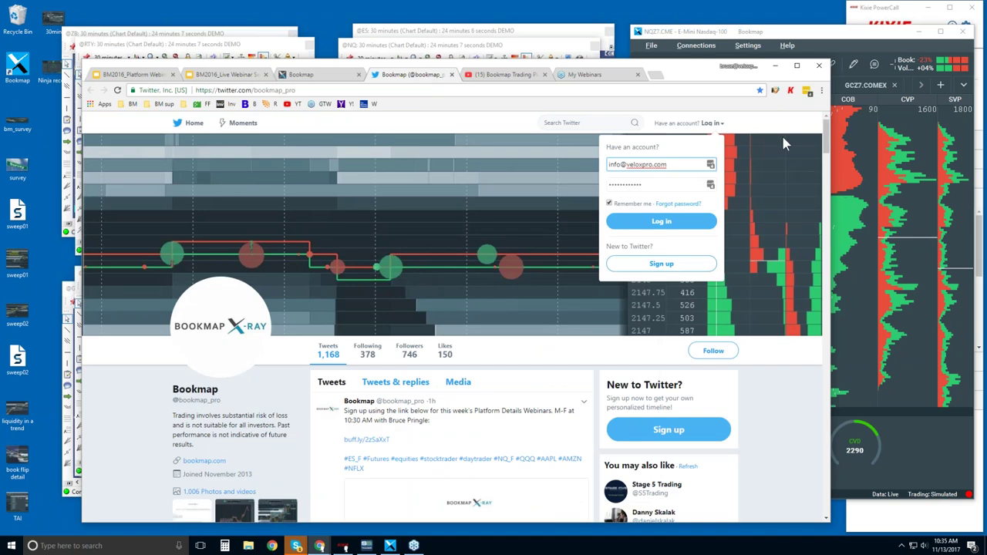
left_click(782, 134)
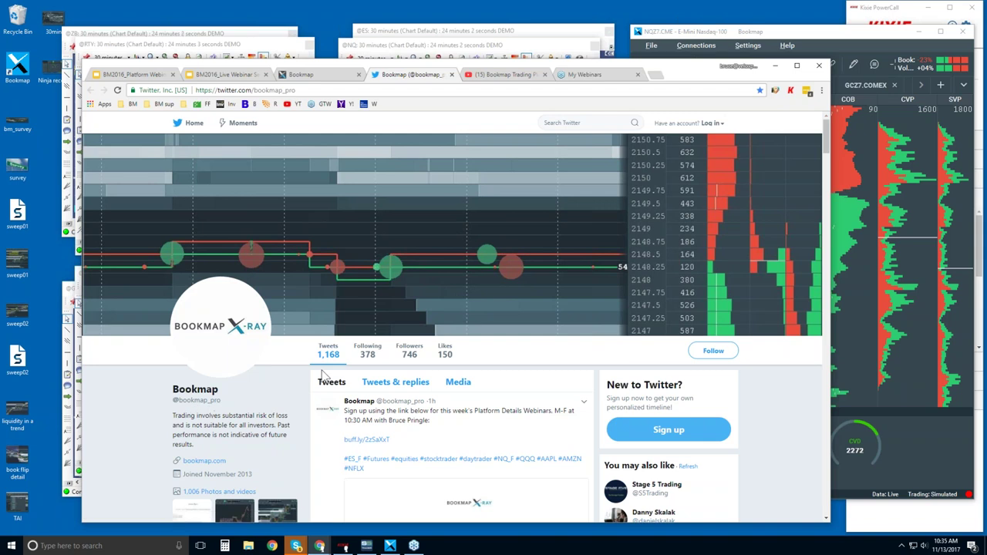
scroll(324, 376, "down", 1)
scroll(324, 376, "down", 7)
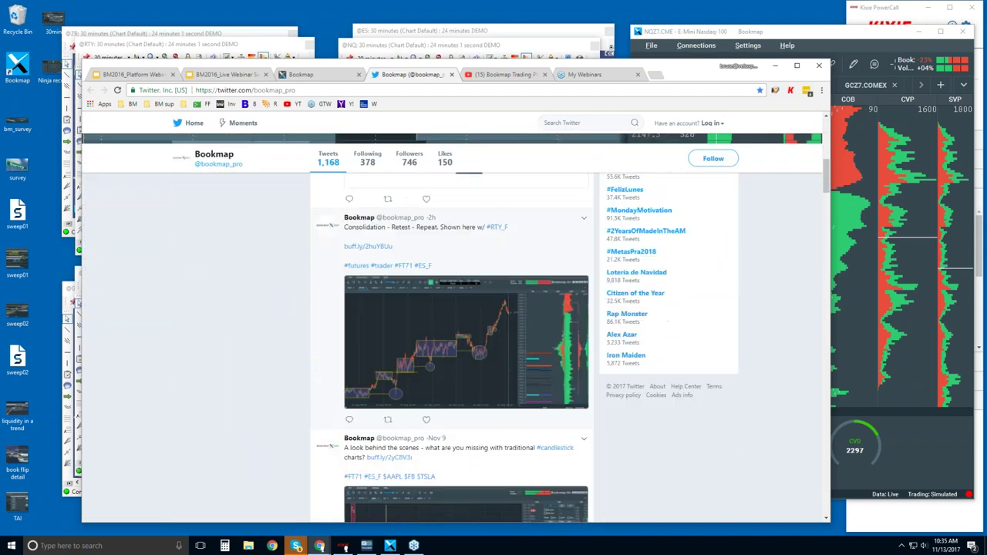
scroll(452, 347, "down", 5)
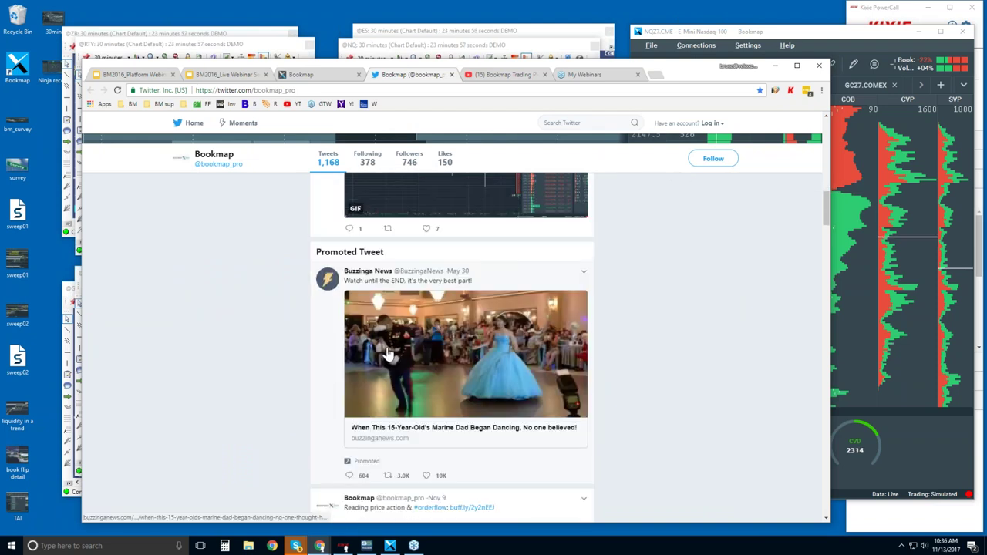
scroll(485, 341, "down", 3)
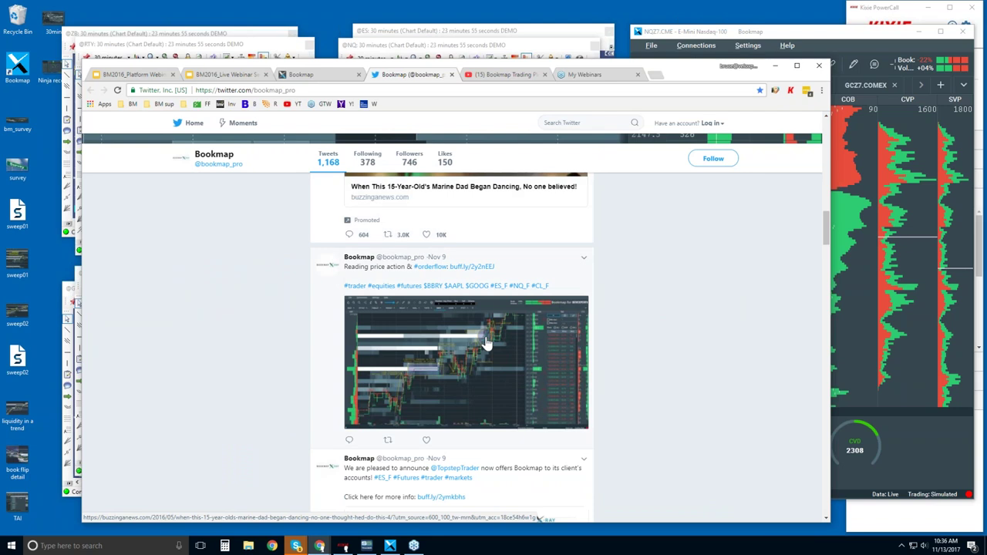
scroll(488, 328, "up", 10)
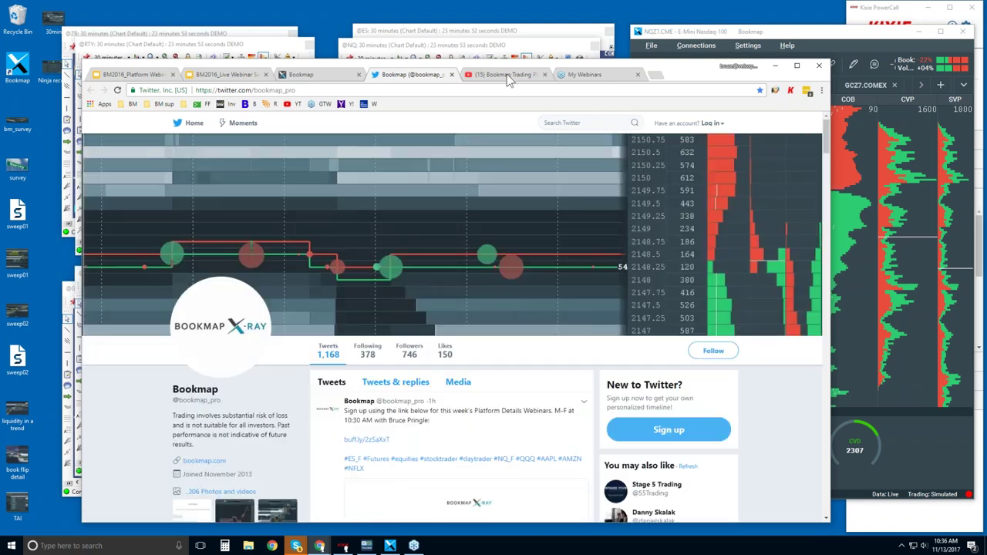
Step: Browse the Bookmap Trading Platform YouTube channel's video sections from Bookmap xRay - Intro to Pro Trader Webinar Series, and return to the channel header
left_click(507, 75)
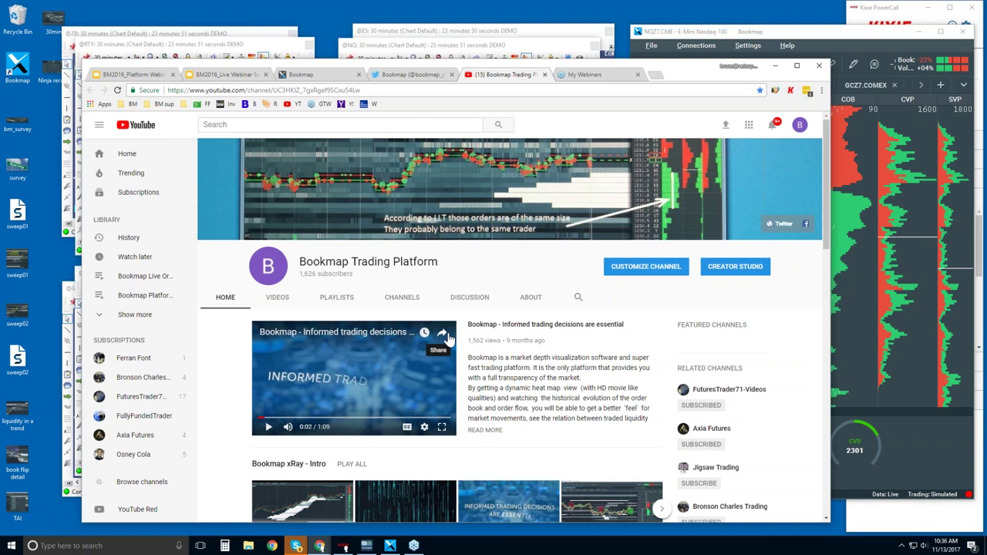
scroll(449, 339, "down", 1)
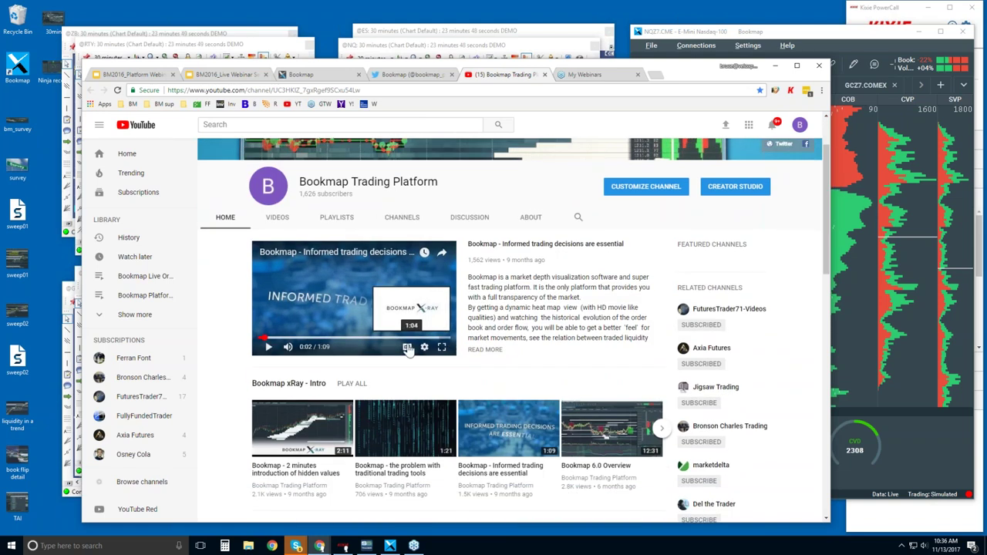
scroll(320, 383, "down", 1)
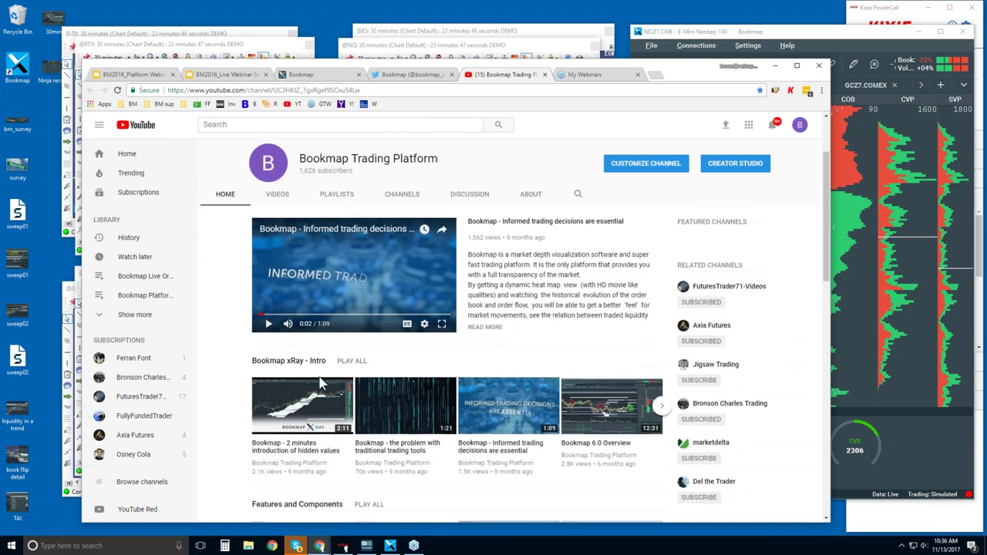
scroll(307, 340, "down", 1)
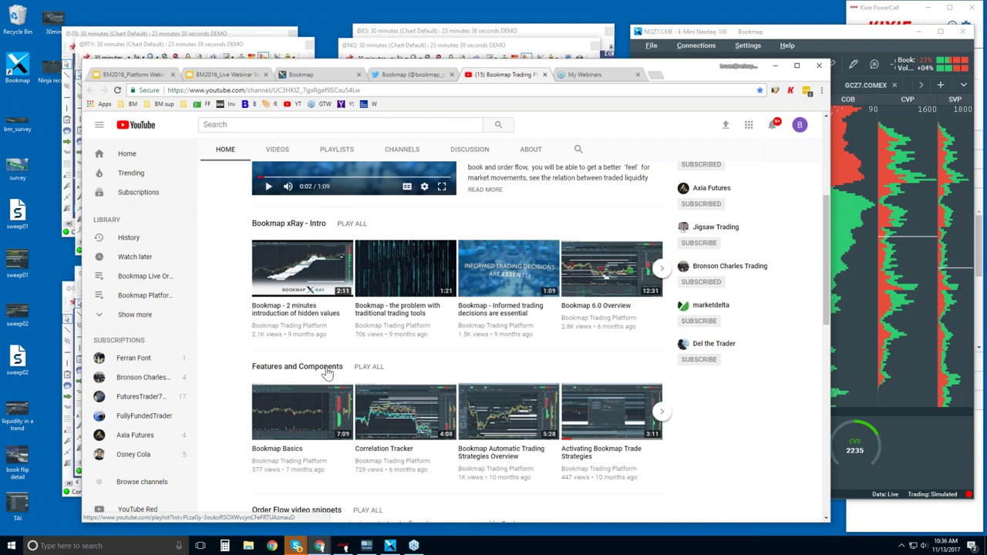
scroll(327, 374, "down", 2)
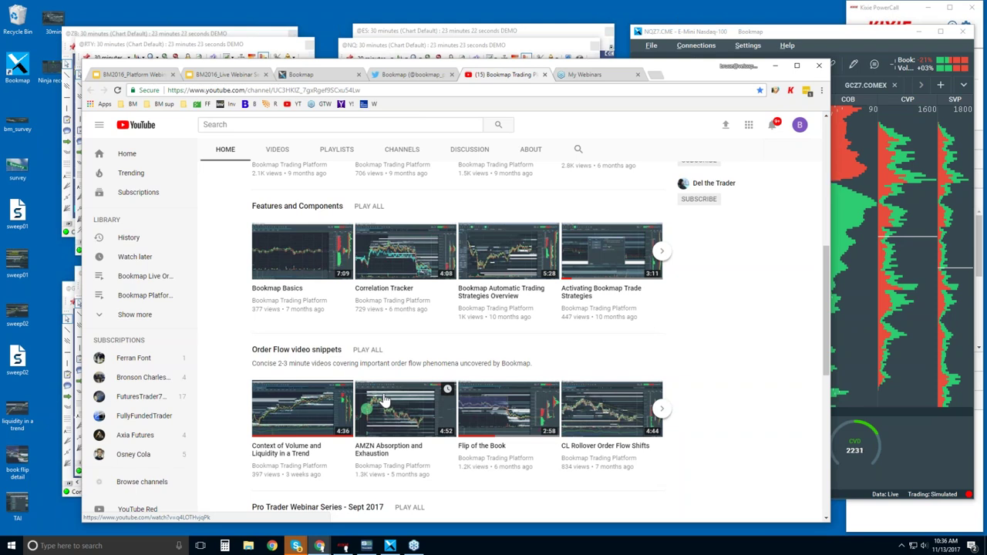
scroll(383, 400, "down", 2)
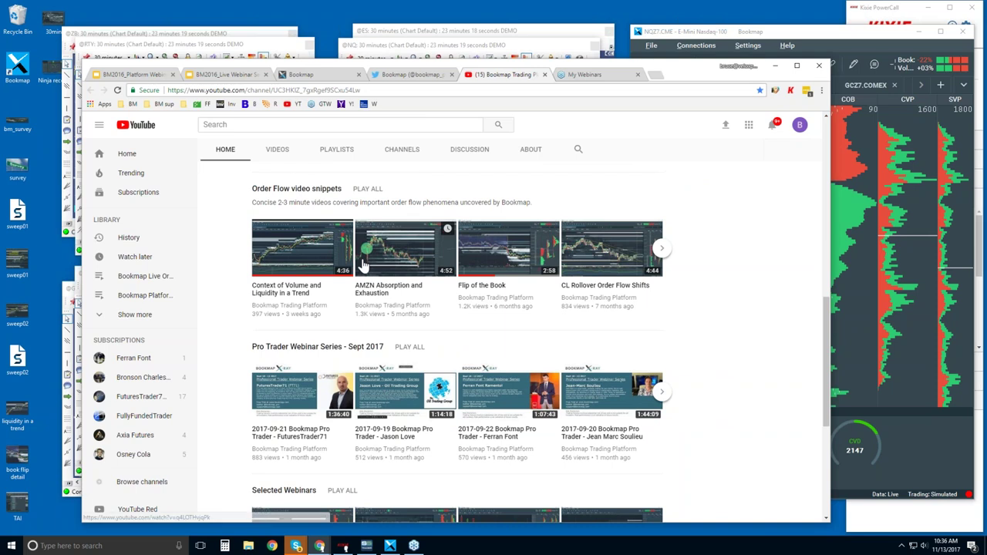
scroll(364, 264, "up", 1)
scroll(364, 265, "up", 1)
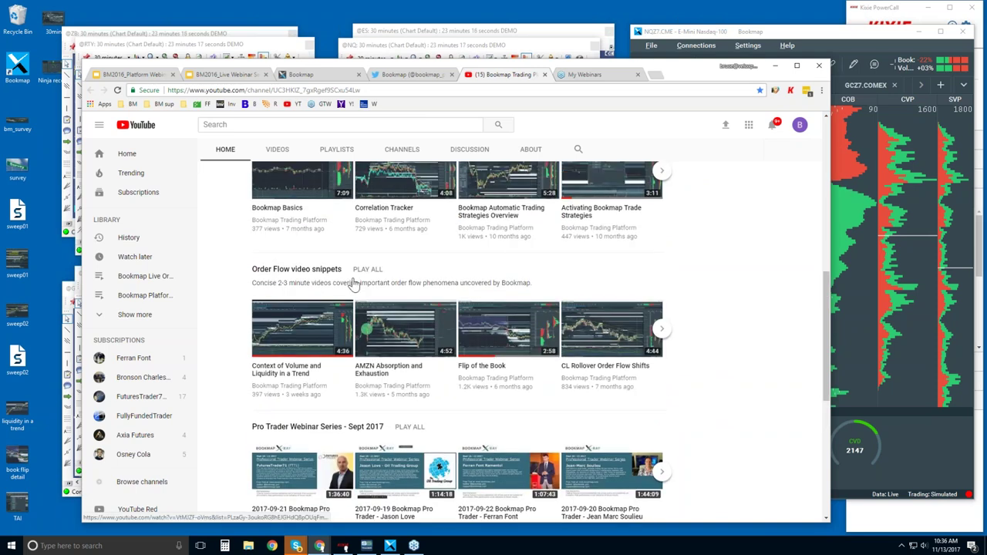
scroll(263, 287, "up", 2)
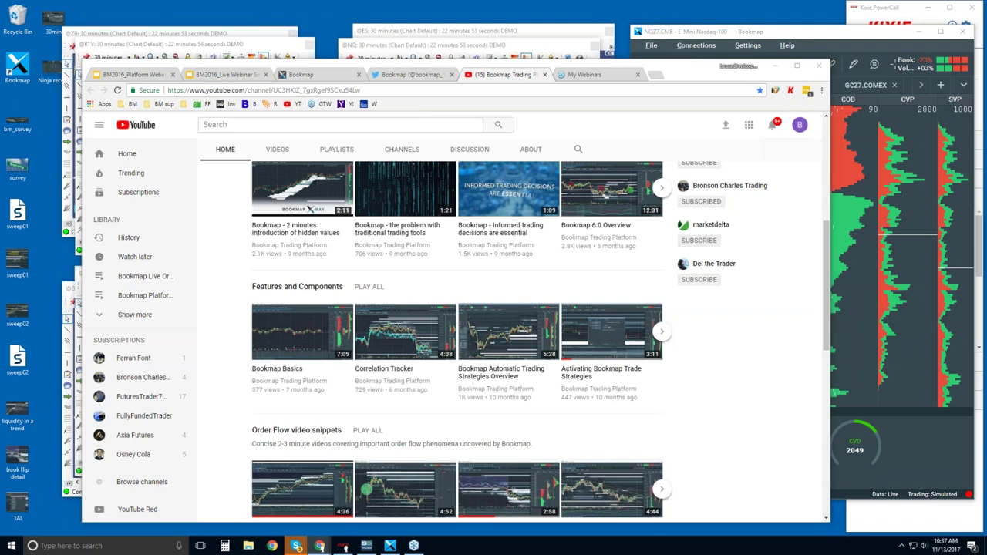
scroll(455, 339, "up", 1)
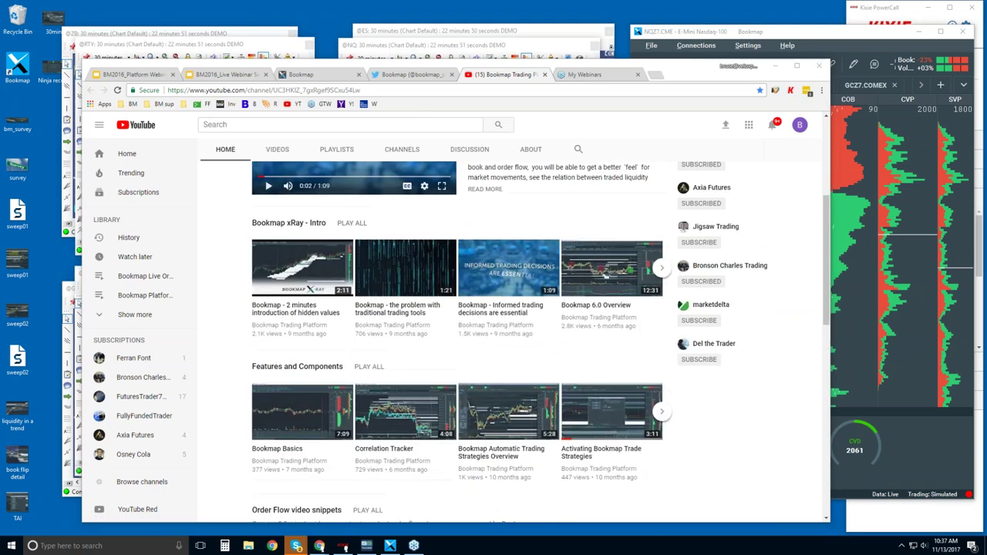
scroll(540, 341, "up", 1)
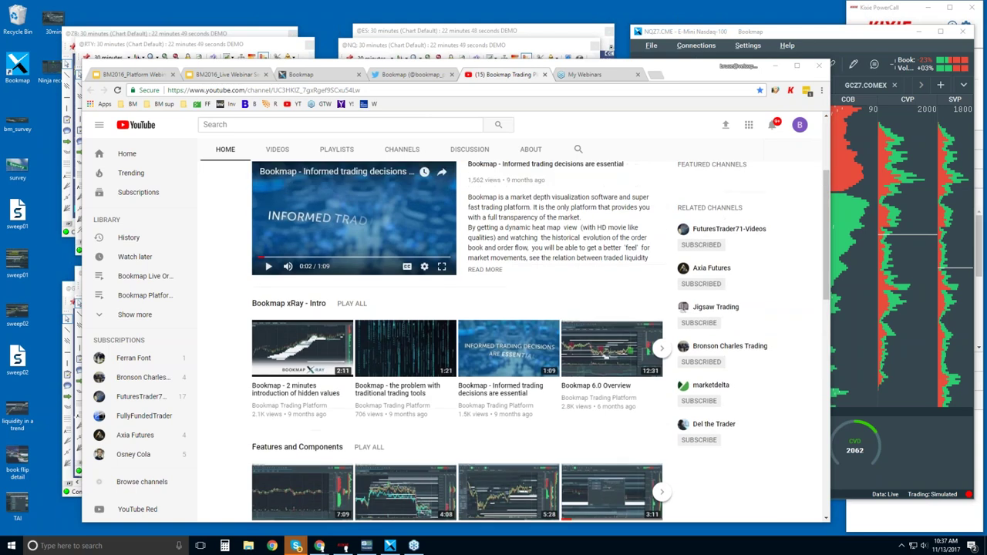
scroll(540, 341, "up", 1)
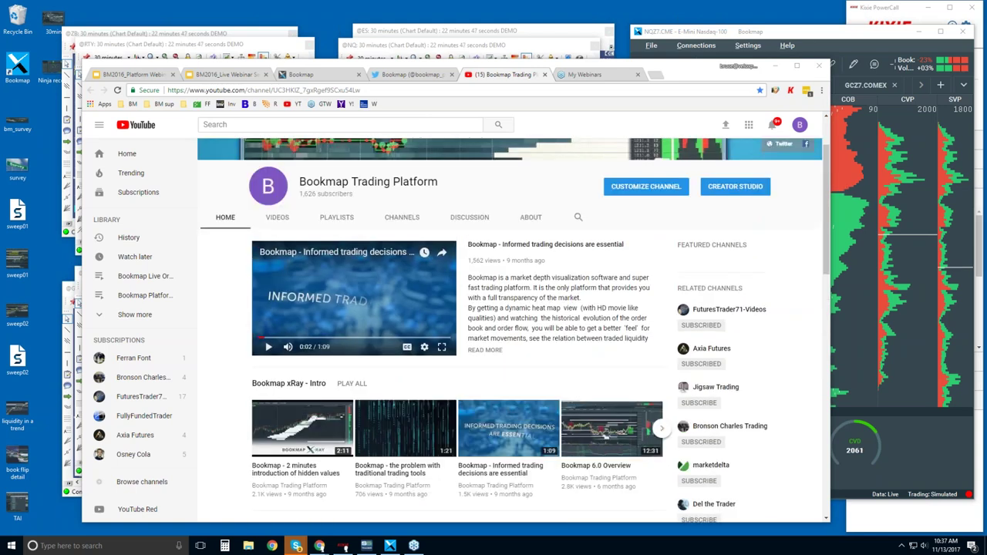
scroll(540, 341, "up", 1)
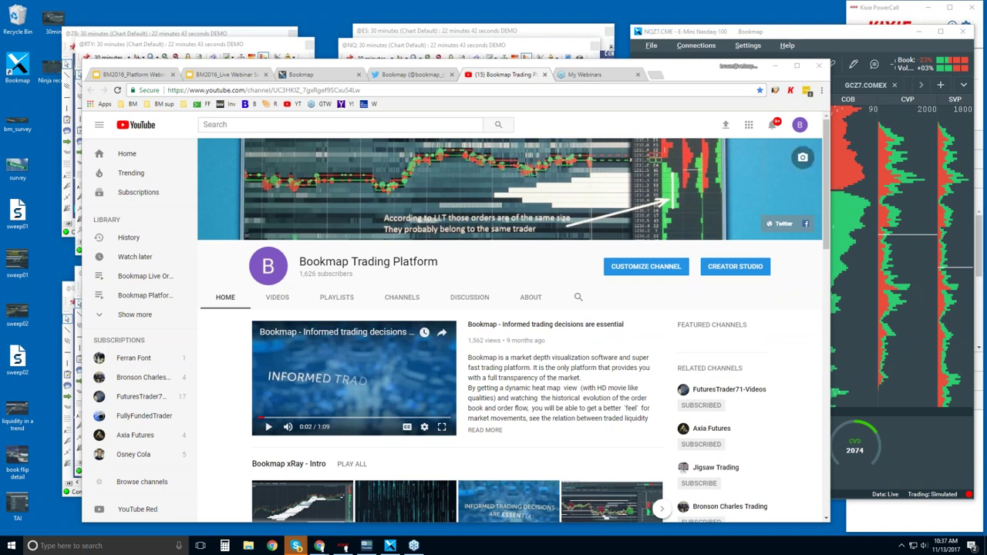
Step: Bring the 30-minute chart windows in front of the browser, and maximize the Bookmap application window to show a longer span of NQZ7.CME
left_click(800, 37)
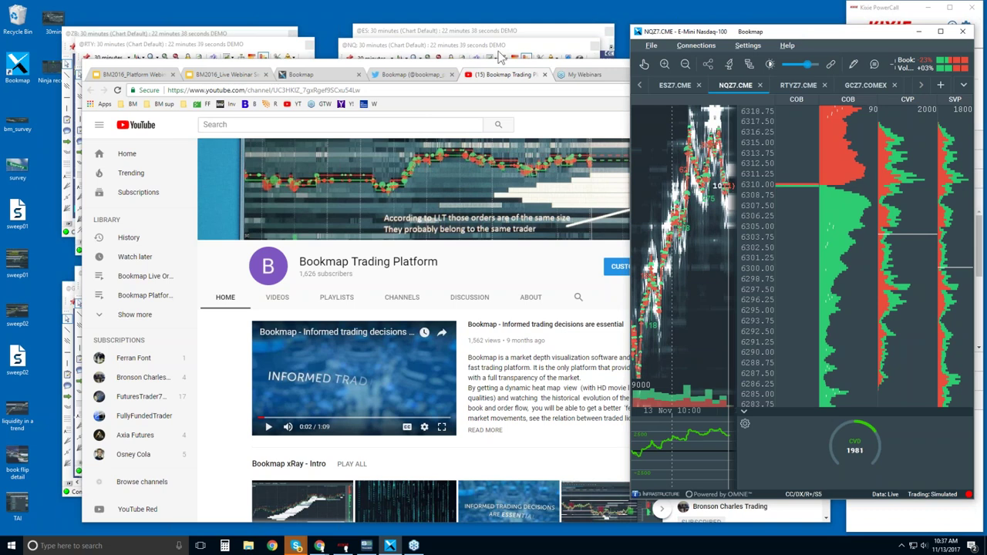
left_click(511, 47)
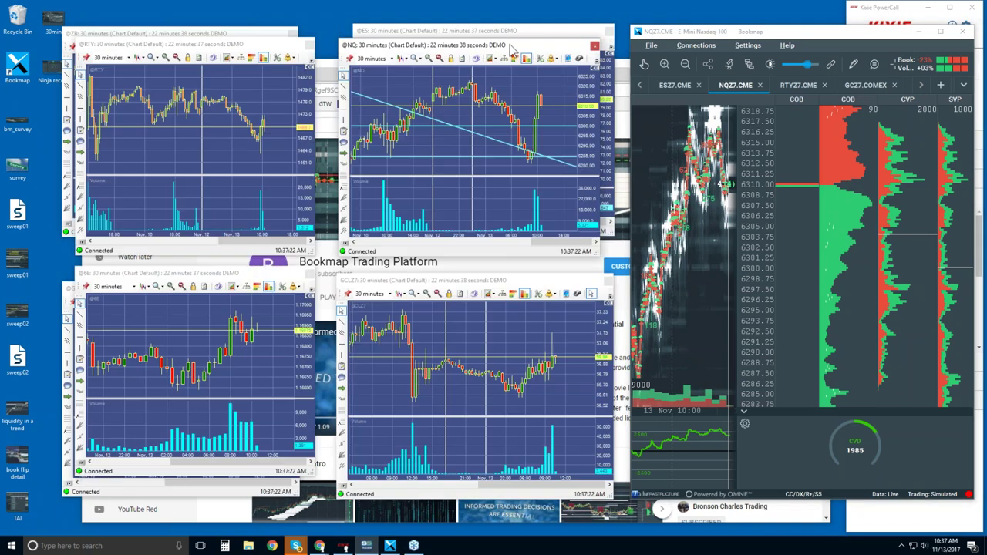
middle_click(486, 98)
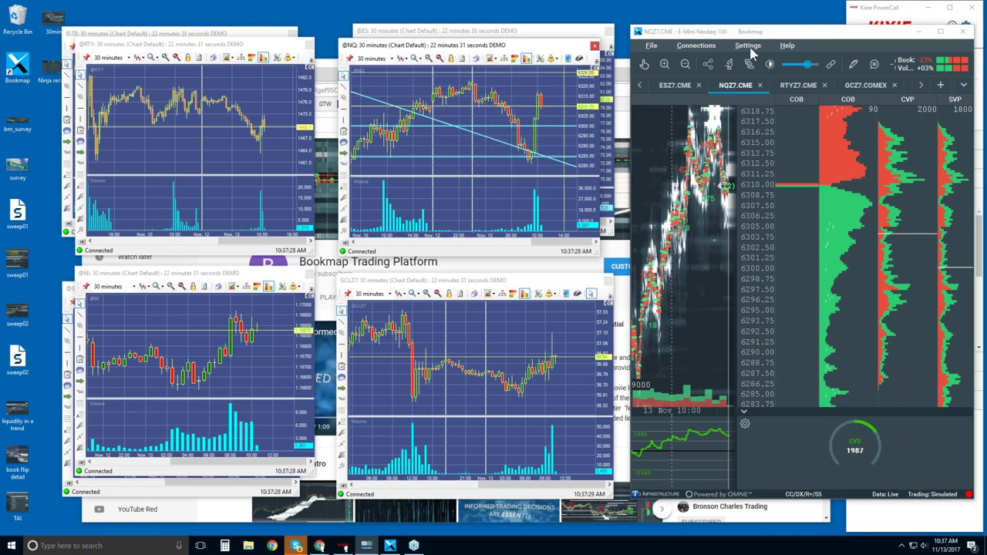
double_click(804, 31)
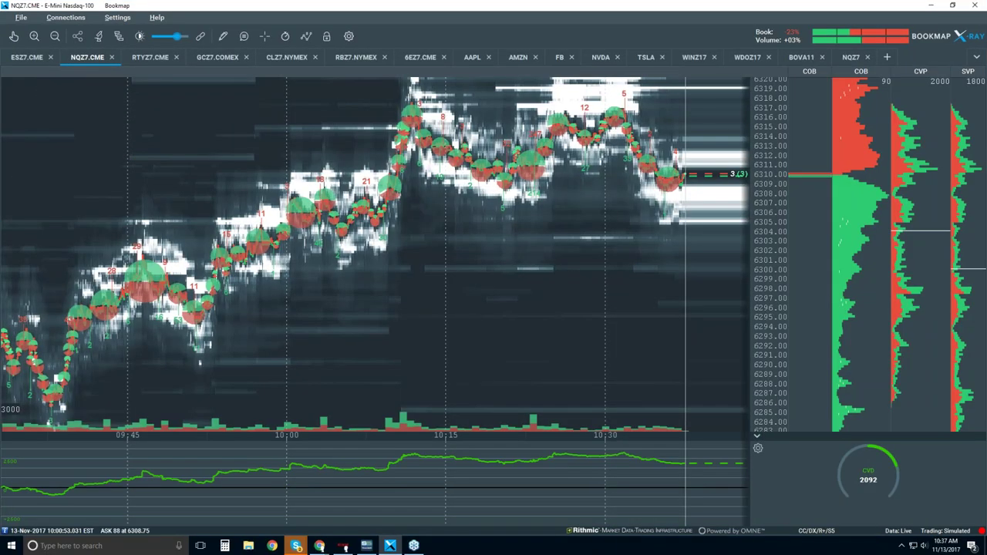
scroll(296, 254, "down", 4)
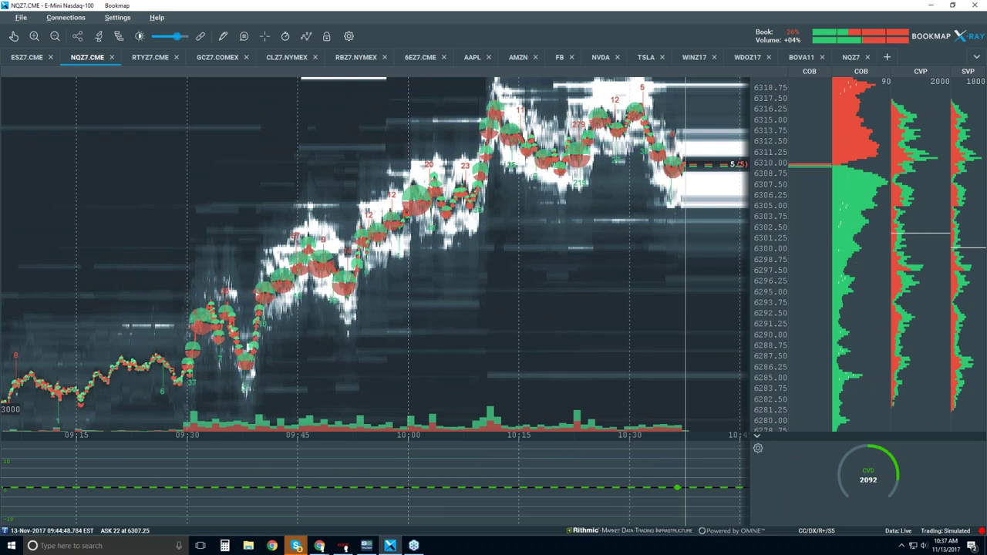
Step: Hide the Indicators, Heatmap and Extended layers on the NQZ7.CME chart, showing a longer time span
scroll(296, 187, "down", 3)
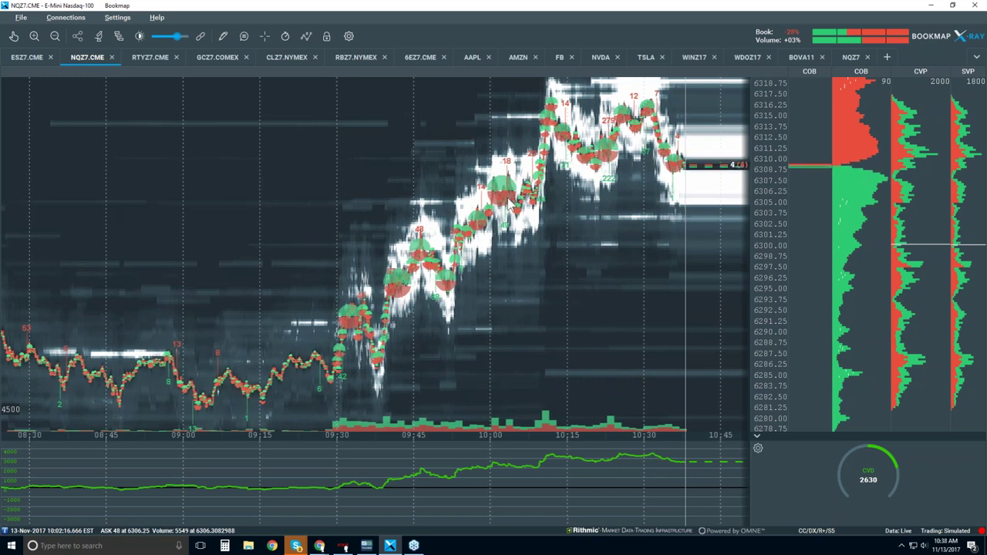
left_click(309, 36)
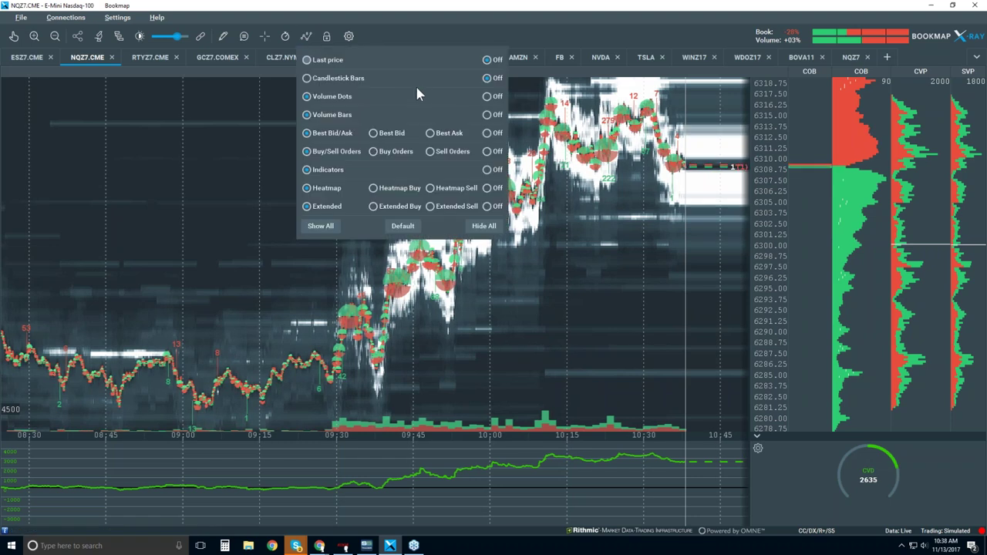
left_click(487, 207)
left_click(487, 170)
left_click(335, 264)
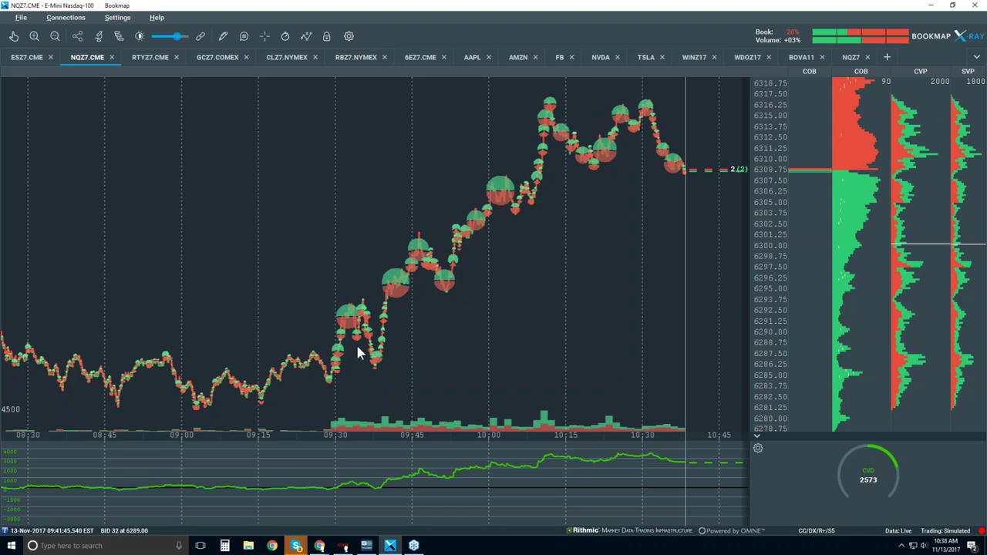
Step: Open the Volume Dots study settings, try other size and transparency levels, restore the defaults and reduce the dot size
left_click(99, 37)
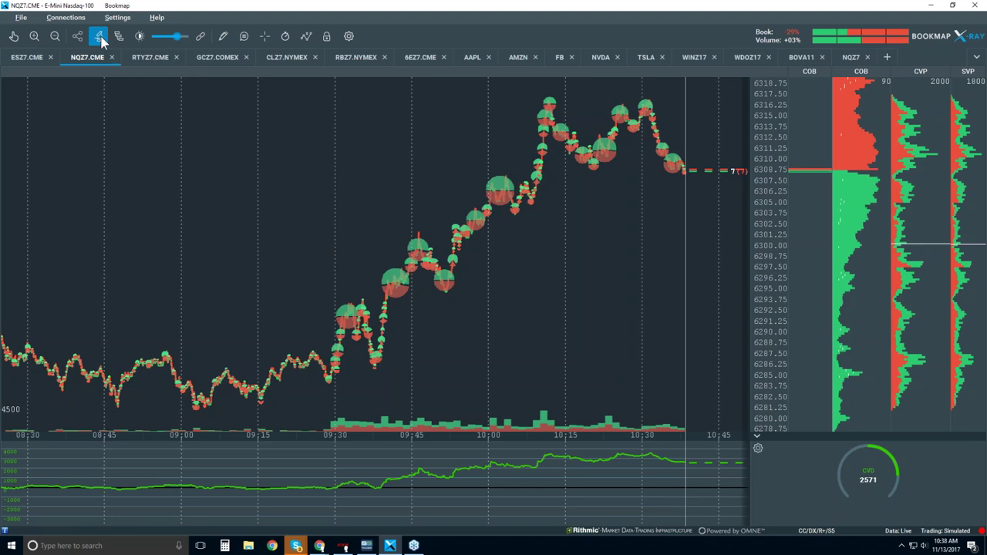
left_click_drag(403, 101, 77, 62)
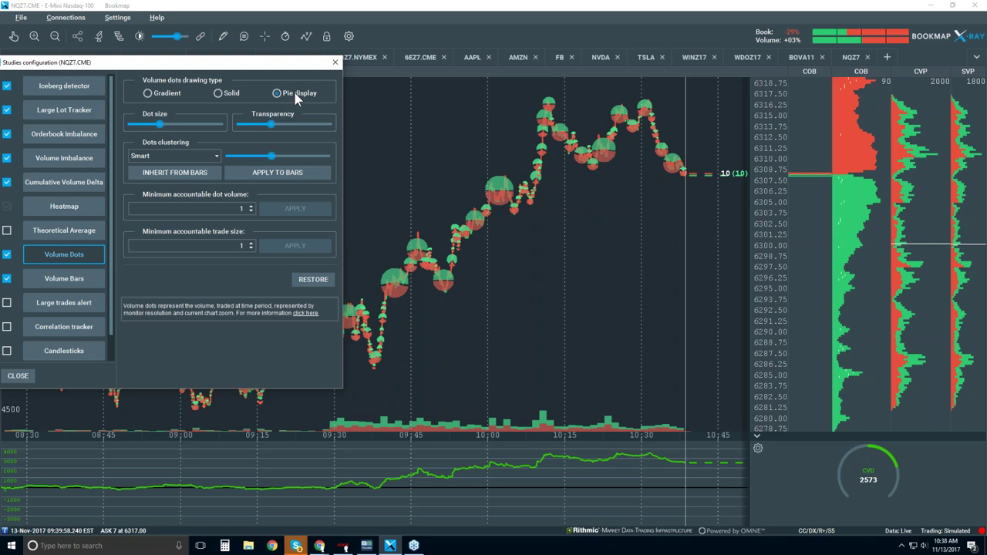
left_click_drag(158, 122, 140, 122)
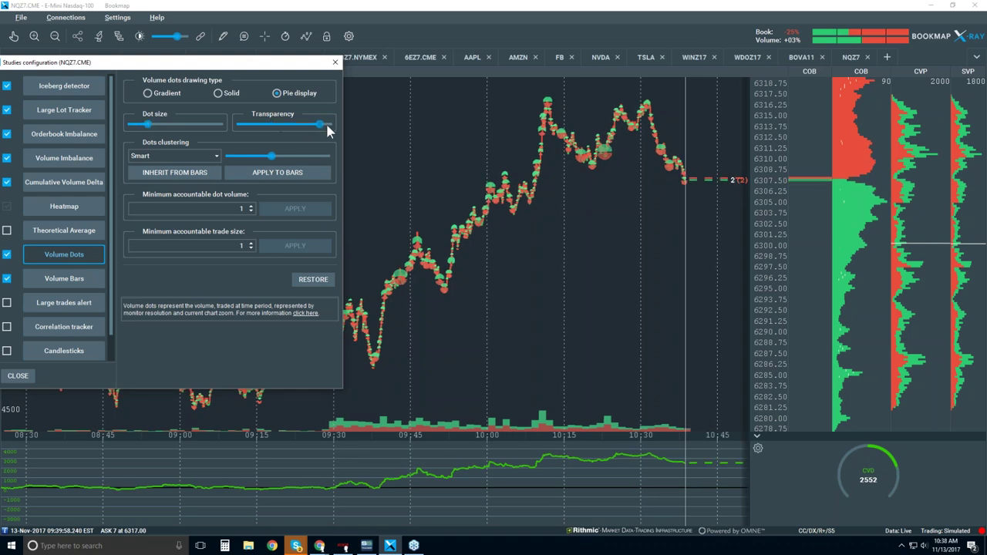
left_click_drag(272, 125, 280, 128)
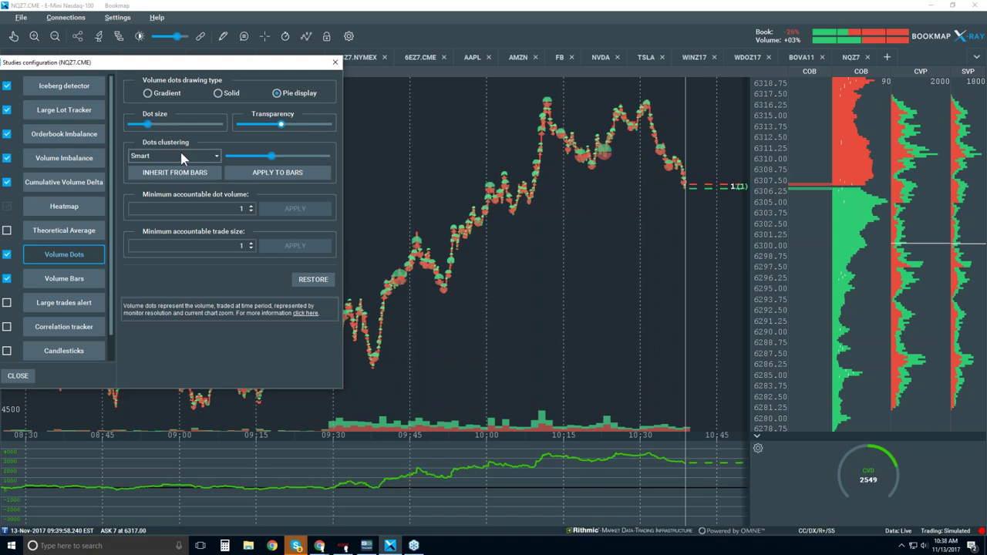
left_click(313, 280)
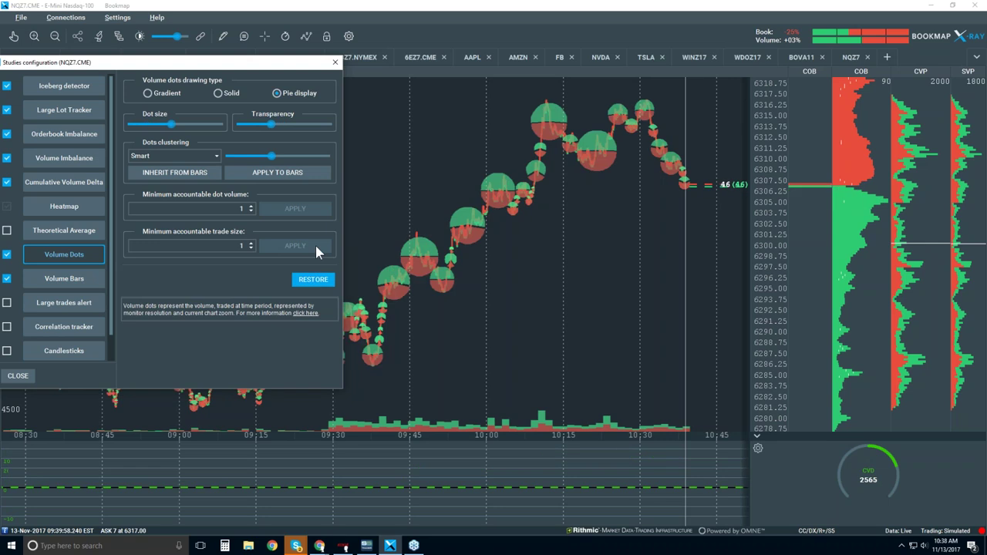
left_click_drag(172, 124, 147, 123)
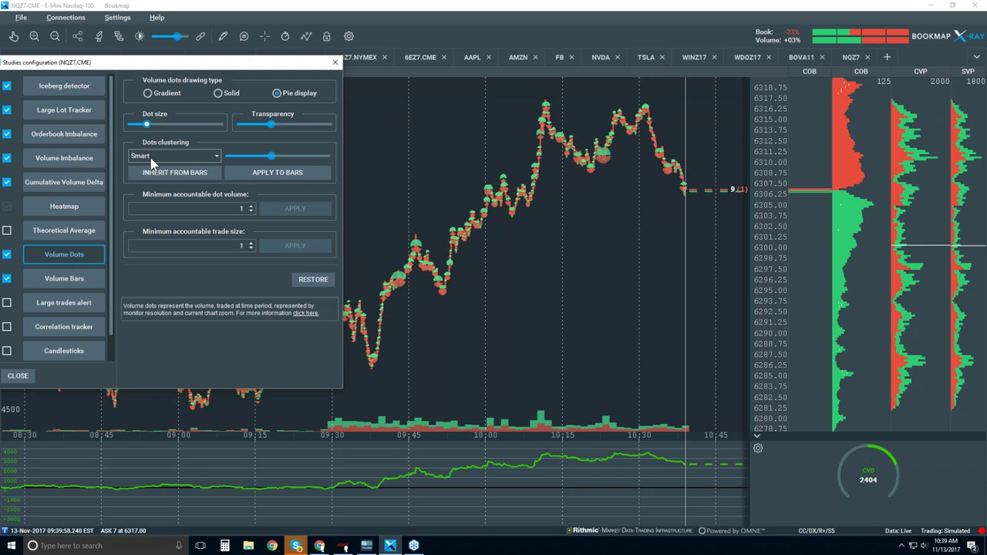
Step: Cluster the volume dots by time with a 15 min interval
left_click(218, 157)
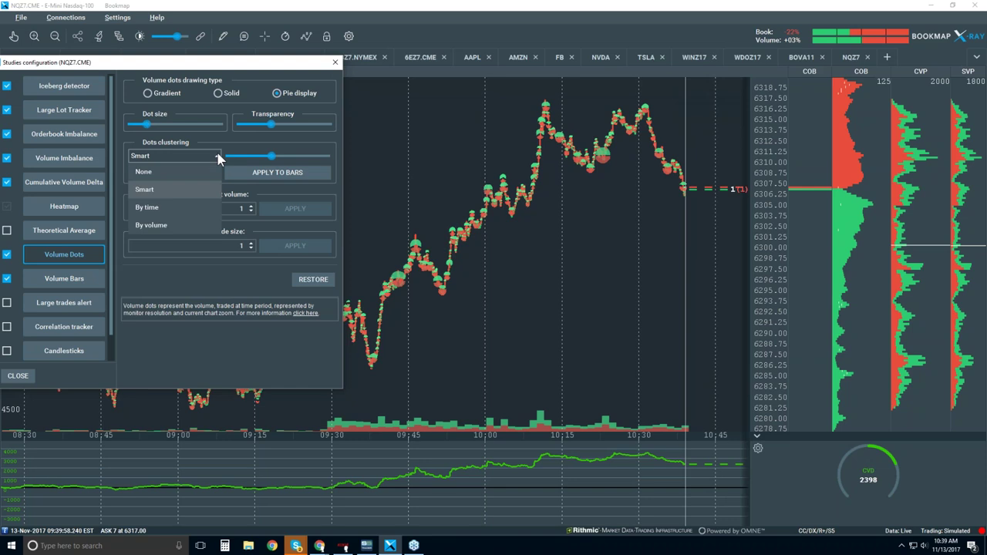
left_click(171, 203)
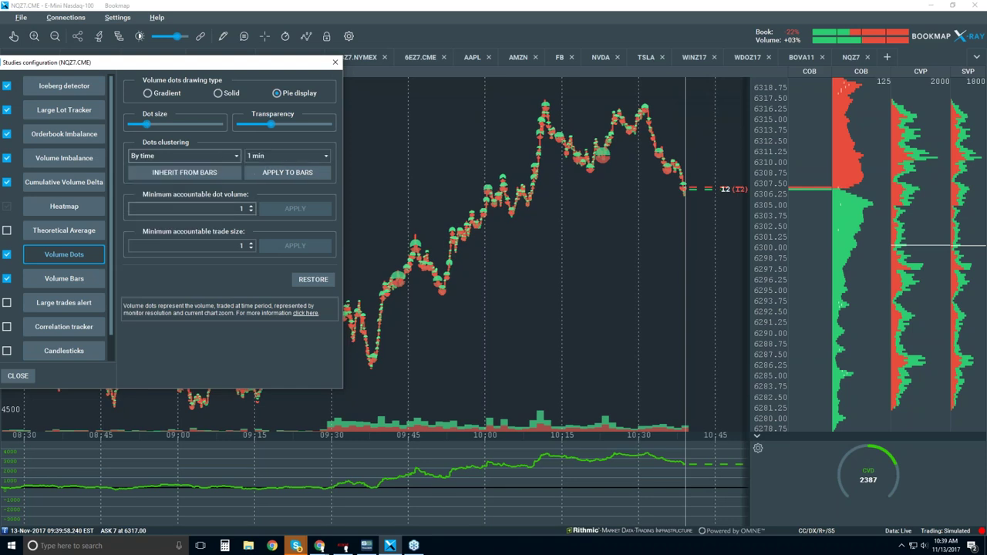
left_click(293, 156)
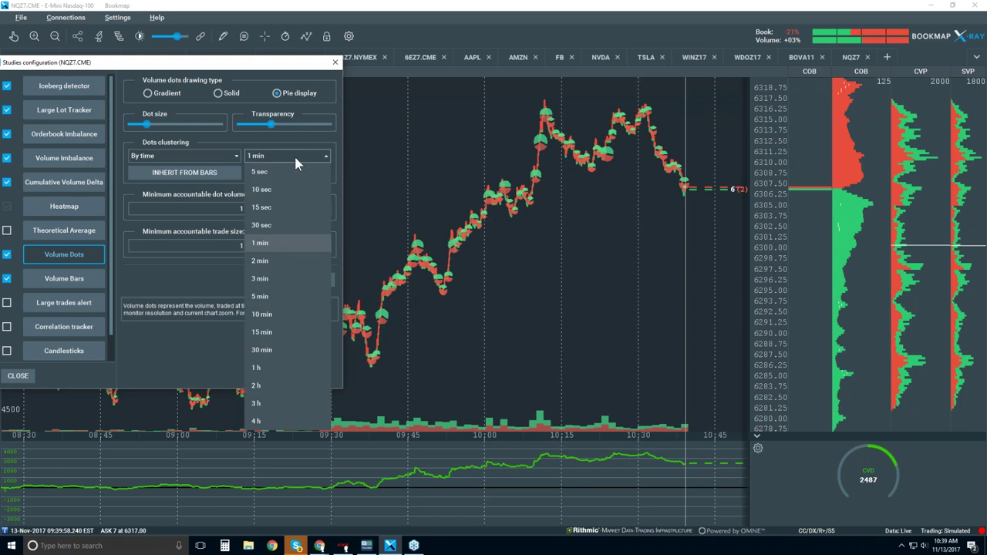
left_click(282, 332)
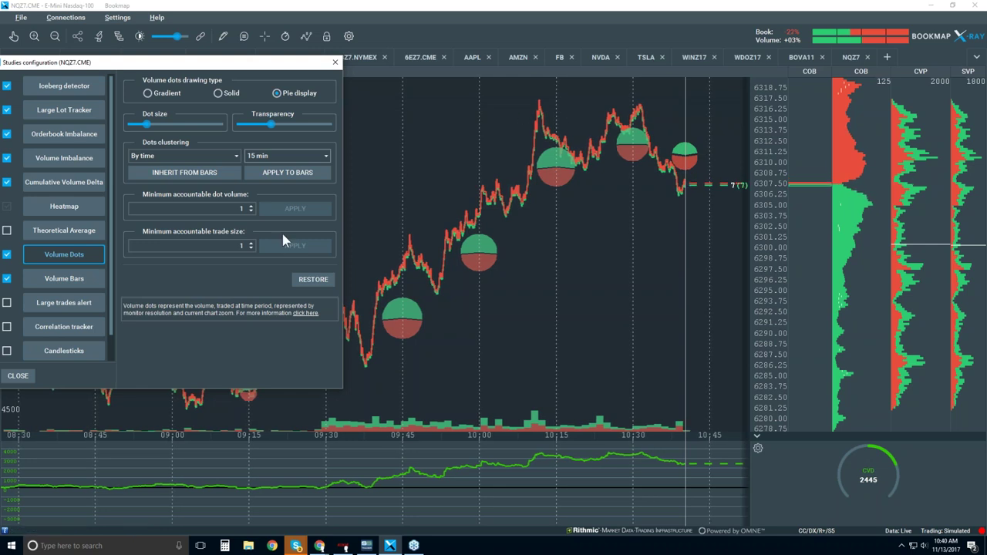
Step: Cluster the volume dots by volume with a cluster size of 5000
left_click(238, 153)
left_click(169, 225)
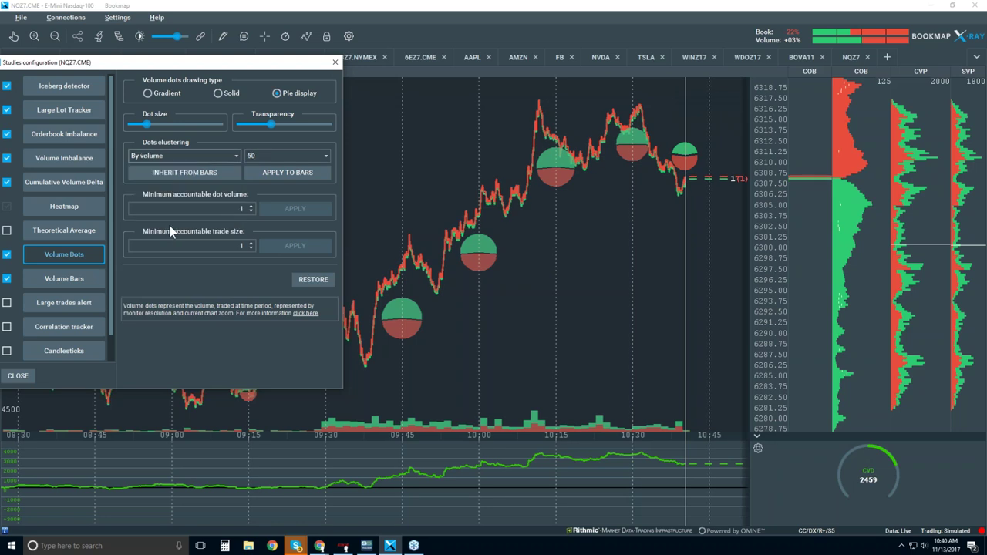
left_click(324, 156)
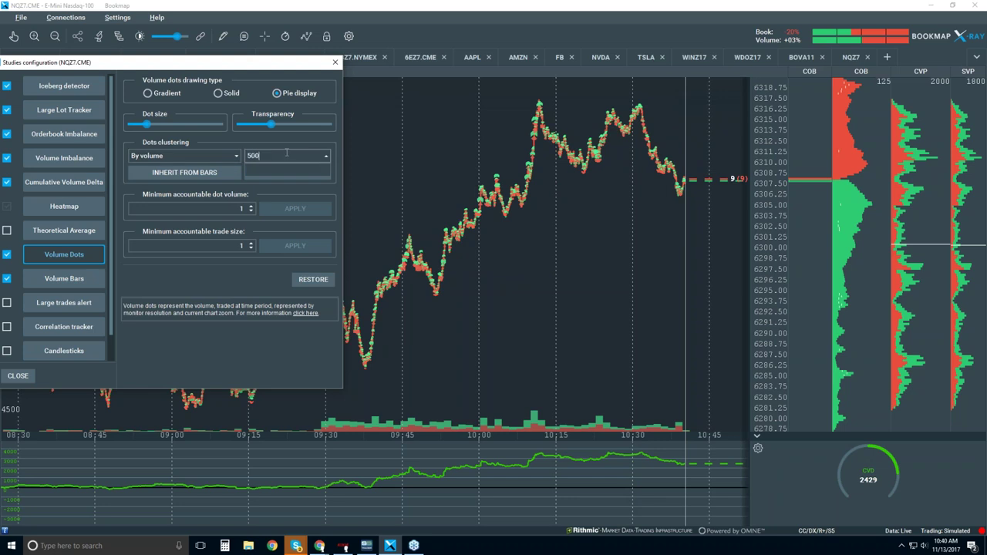
key("Return")
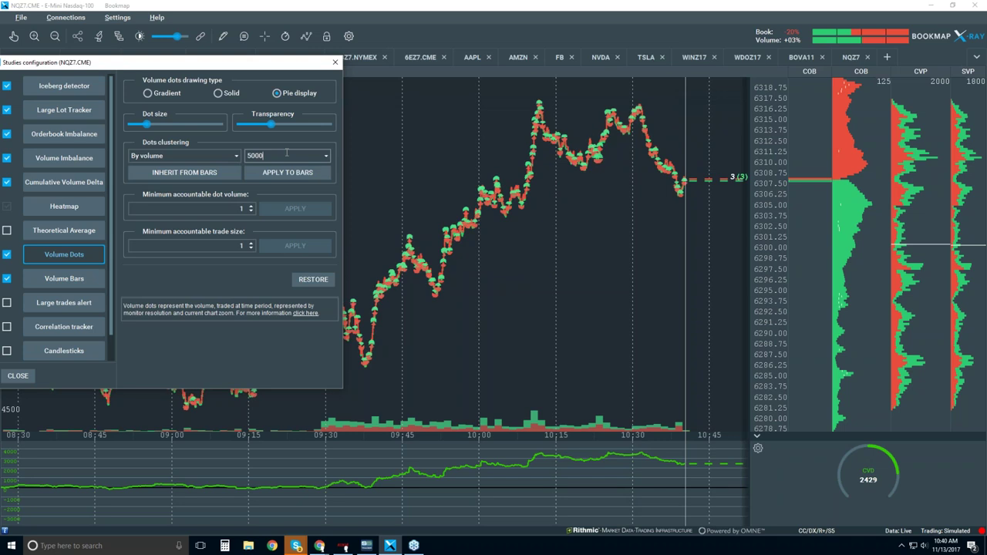
key("Return")
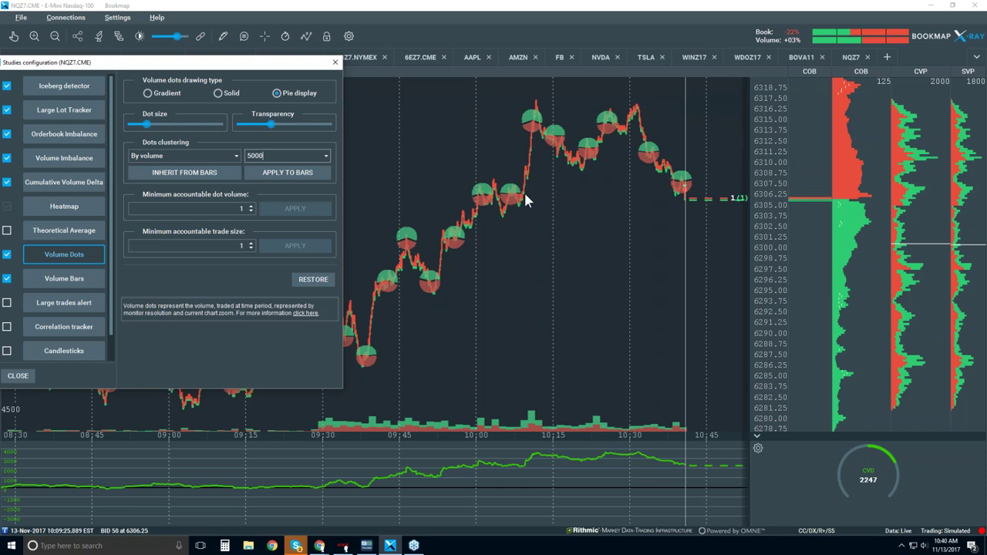
Step: Try the volume dots with clustering set to None and return the clustering to Smart
left_click(231, 154)
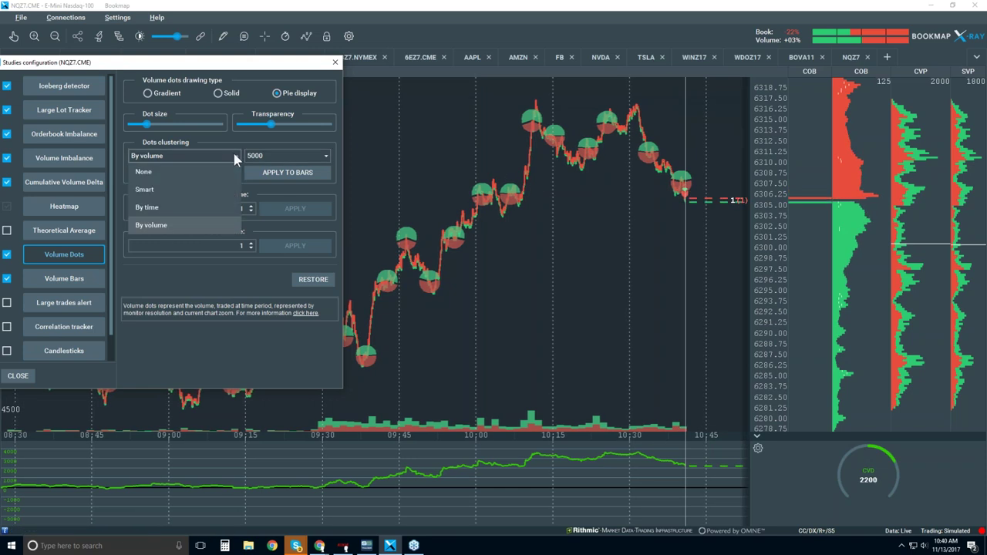
left_click(150, 170)
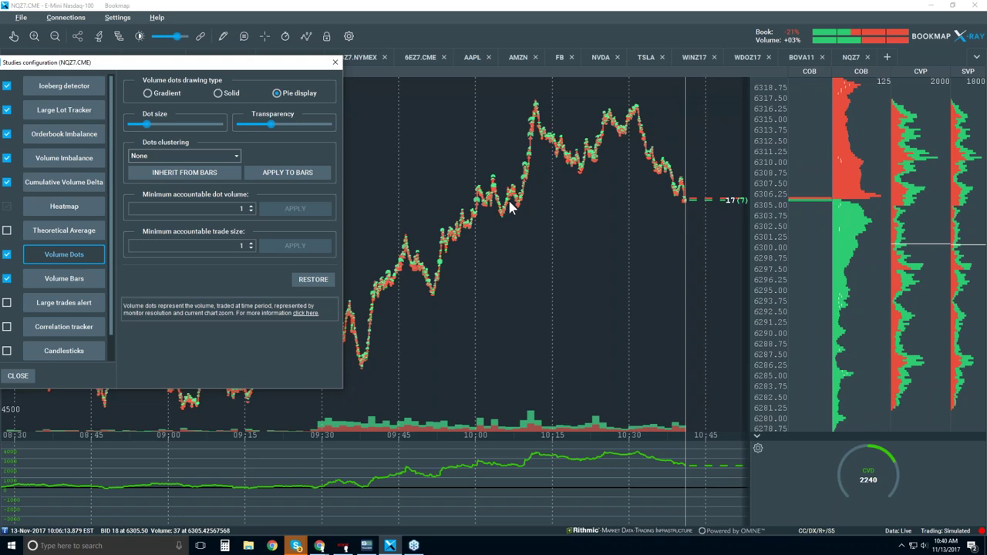
left_click(235, 157)
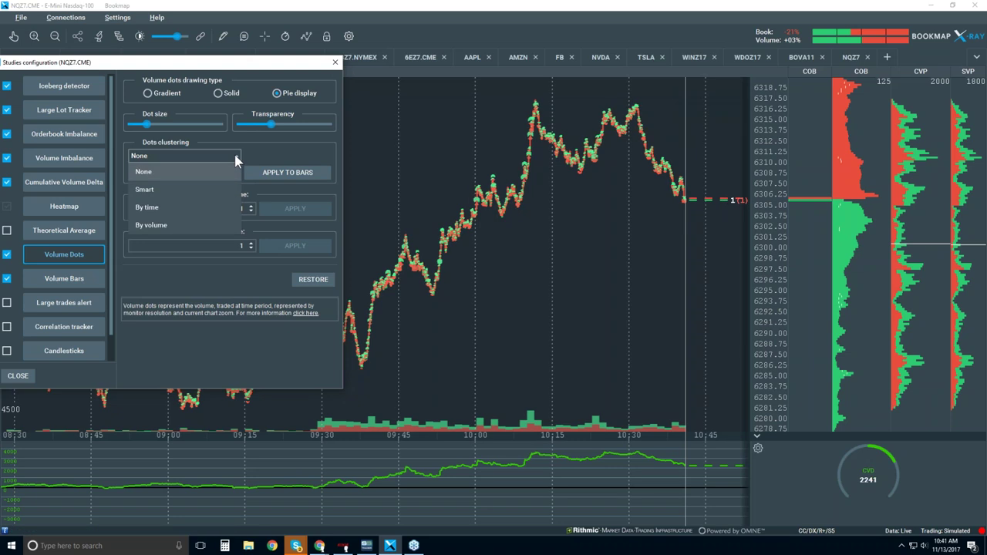
left_click(151, 192)
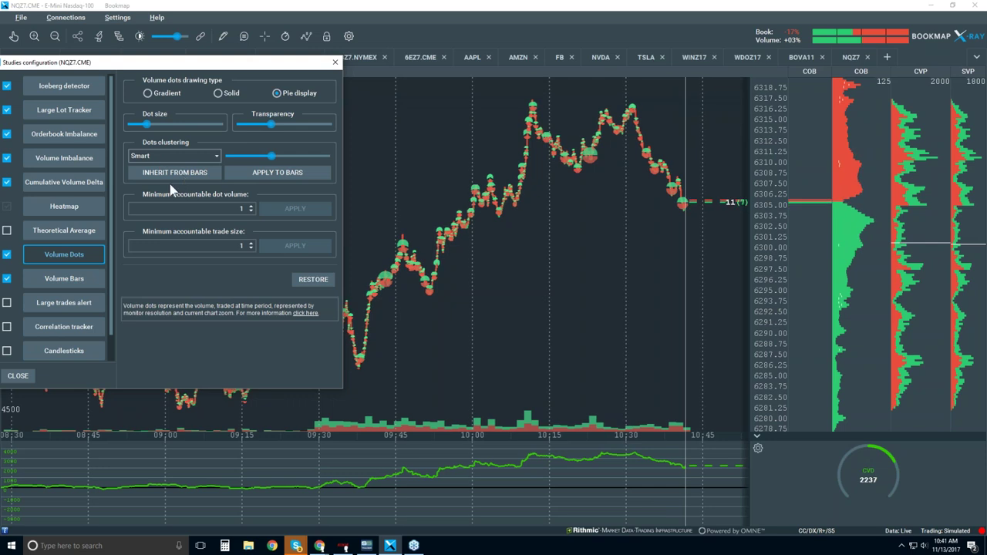
Step: Close the studies configuration, and briefly reopen it to check the Volume Dots settings
left_click_drag(274, 69, 282, 72)
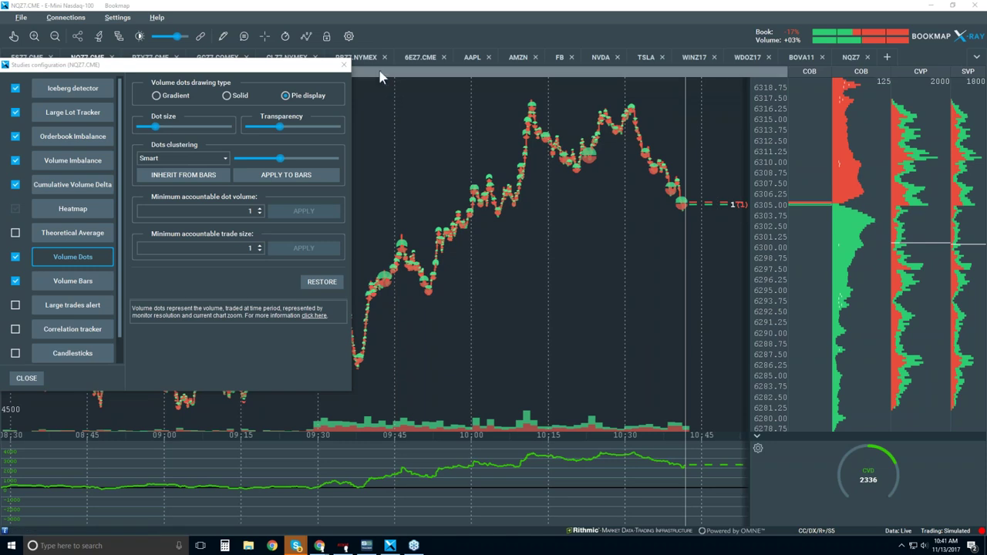
left_click_drag(312, 72, 316, 72)
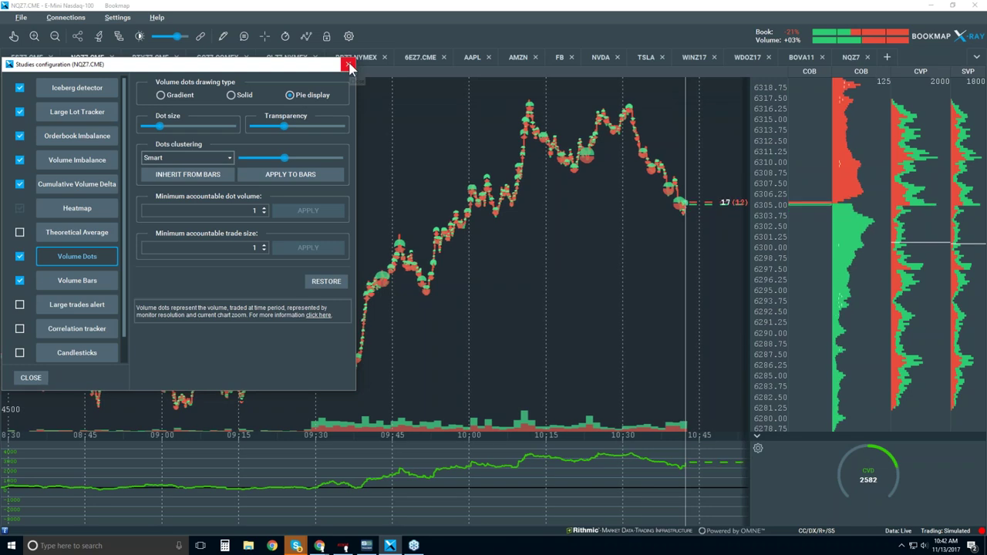
left_click(349, 64)
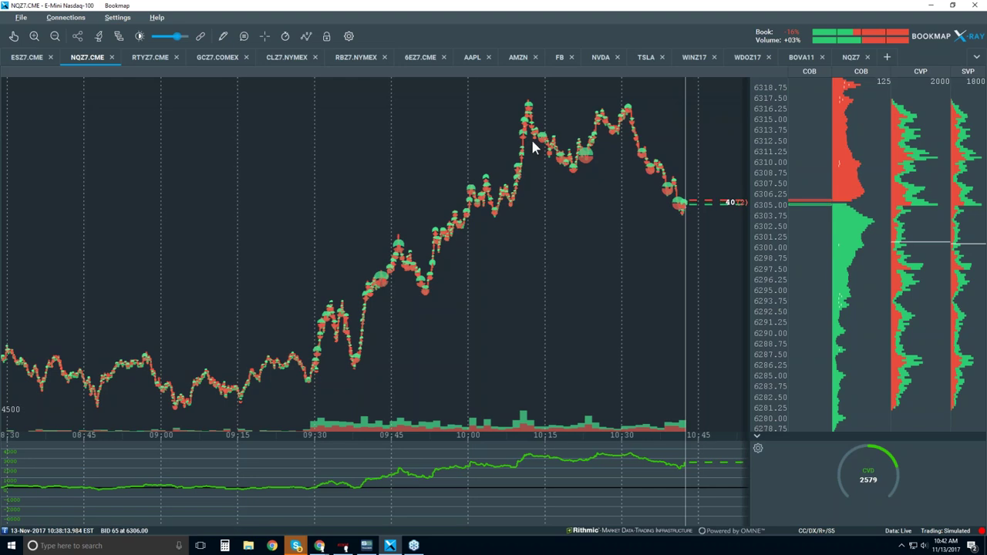
left_click(98, 37)
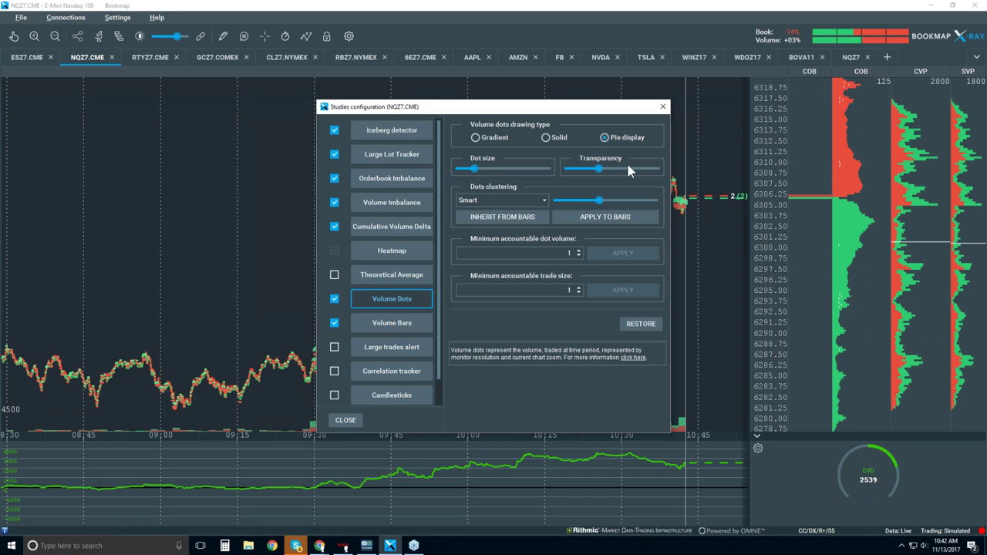
left_click(662, 106)
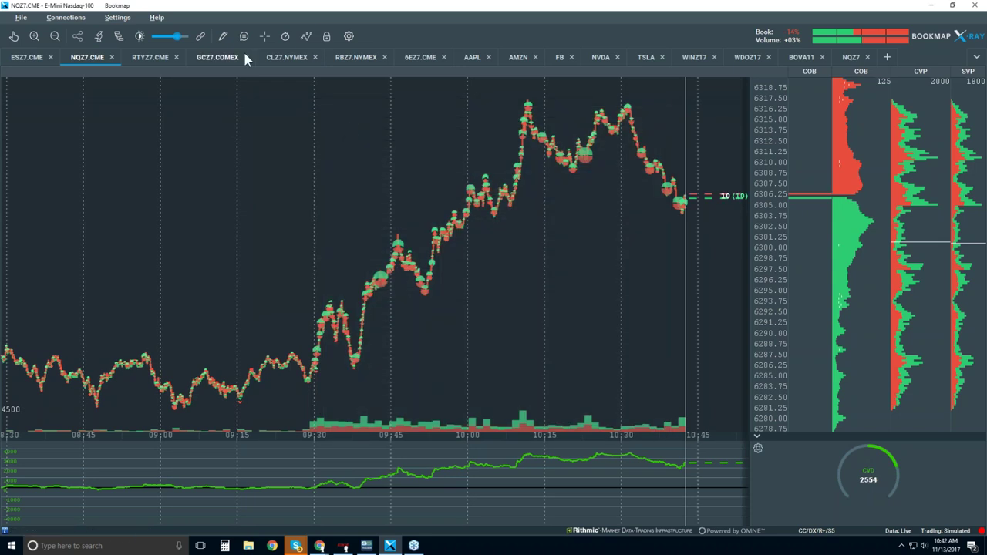
Step: Show candlestick bars together with volume bars on the NQZ7.CME chart, and hide the volume dots and best bid/ask
left_click(305, 37)
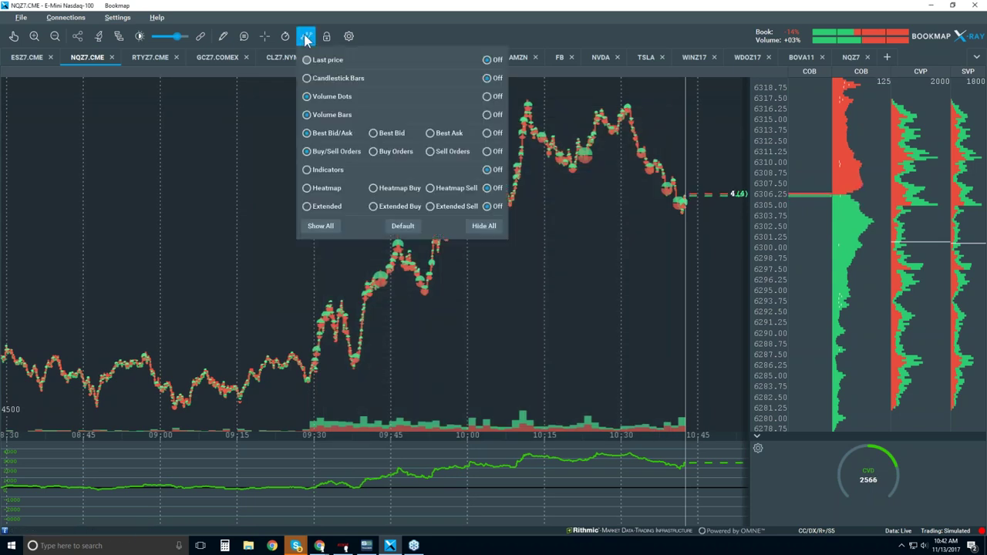
left_click(332, 79)
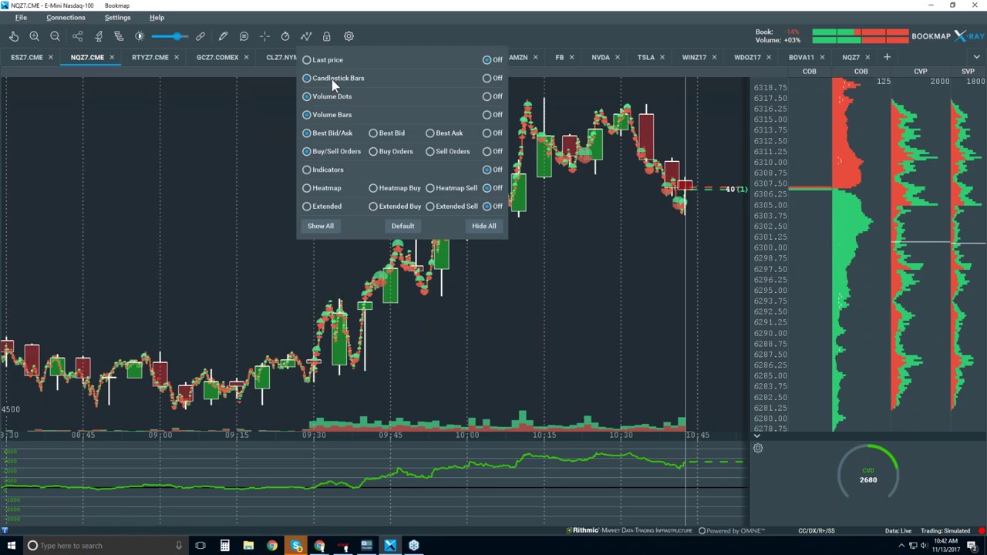
left_click(487, 114)
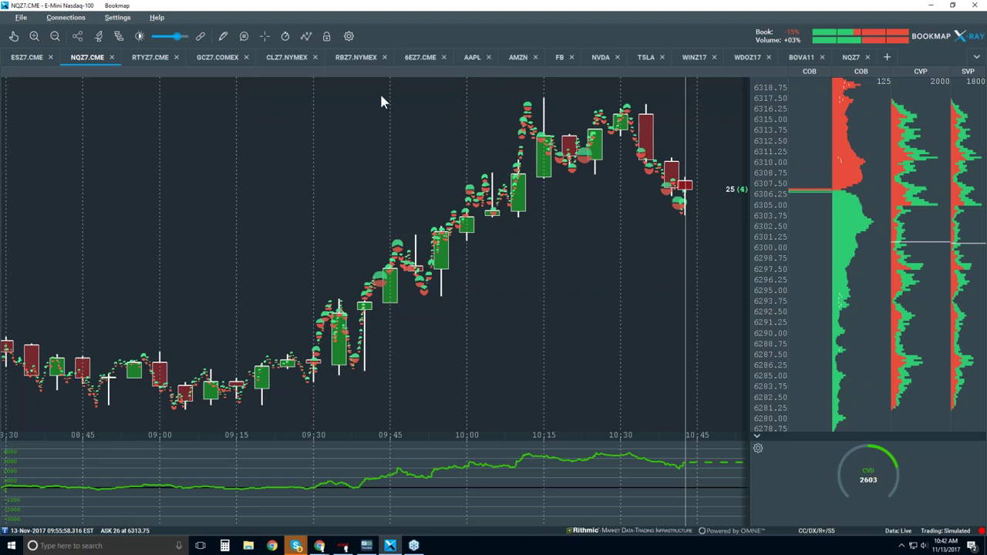
left_click(306, 37)
left_click(487, 96)
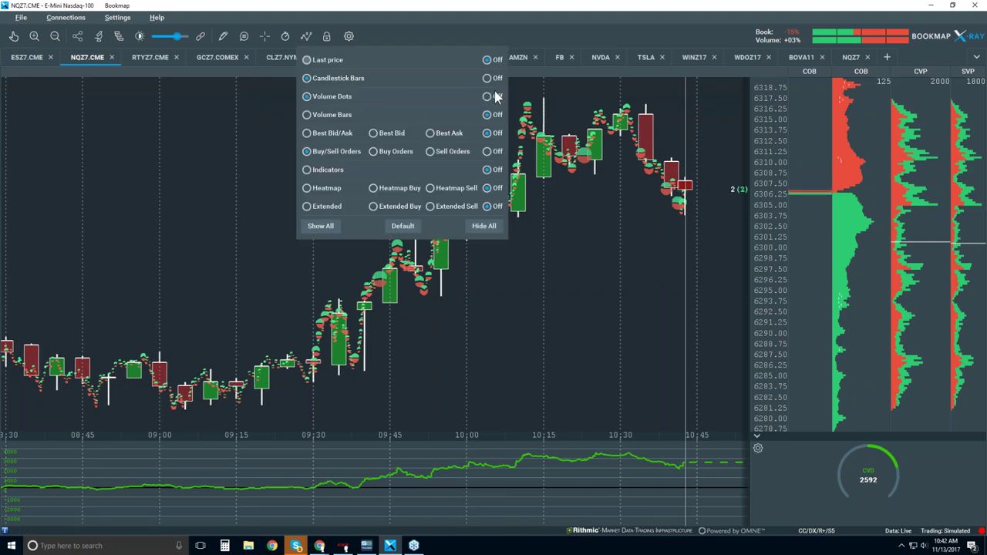
left_click(332, 114)
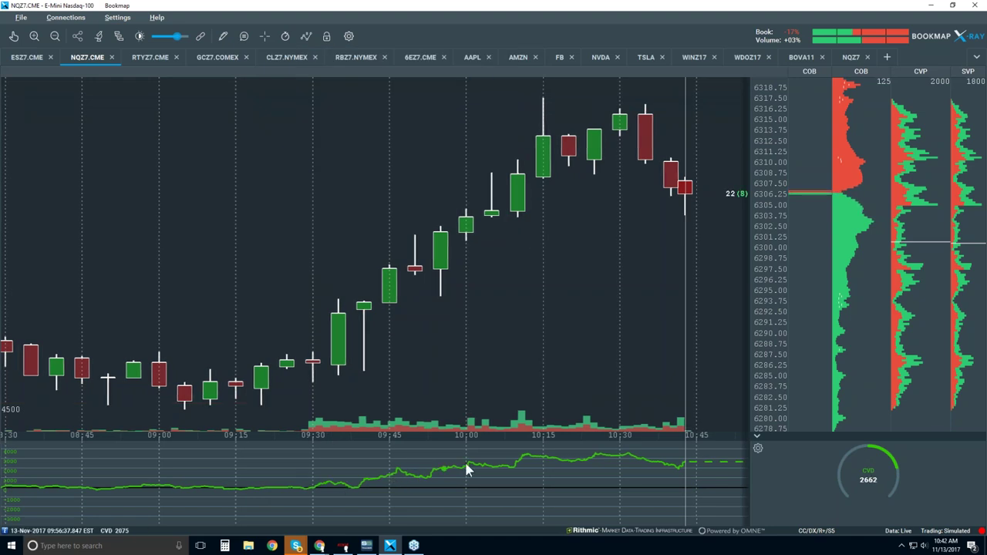
Step: Collapse the indicator pane below the price chart and make the volume bars area slightly taller
left_click(757, 436)
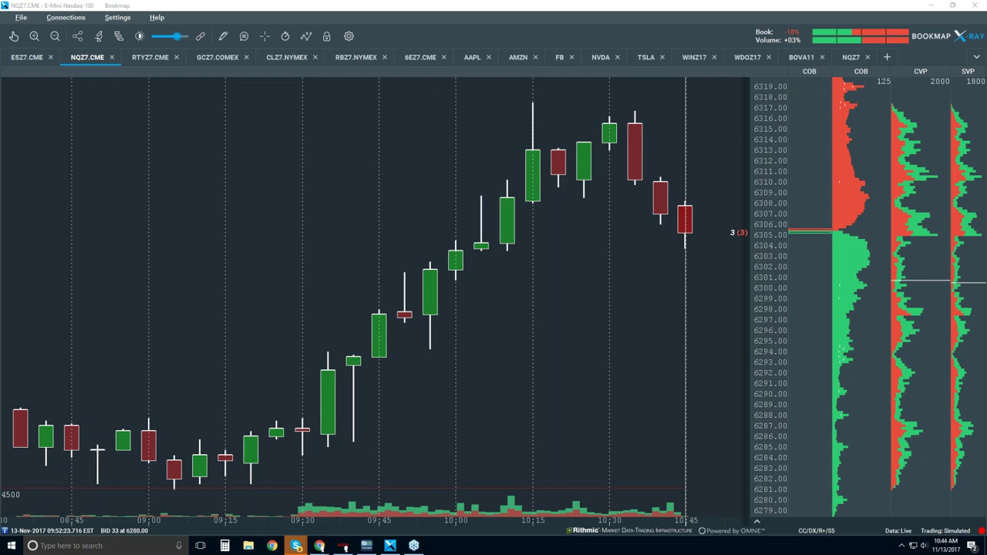
left_click_drag(418, 488, 422, 481)
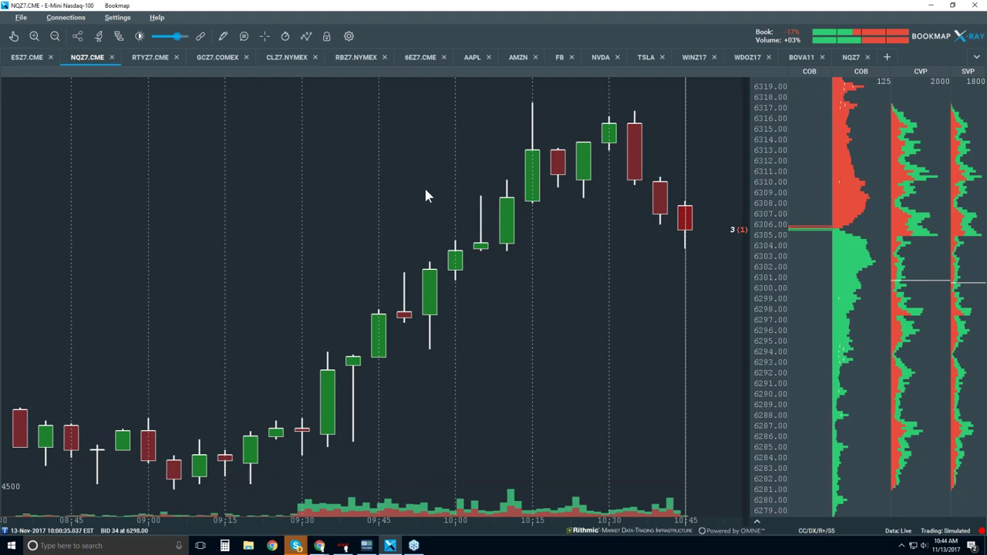
Step: Turn the Best Bid/Ask layer back on for the candlestick chart
left_click(307, 37)
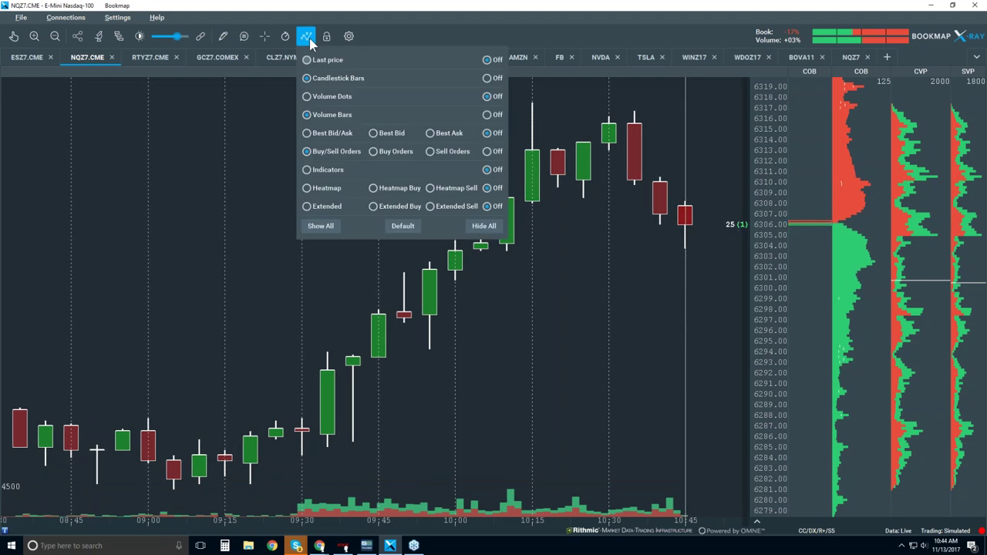
left_click(330, 133)
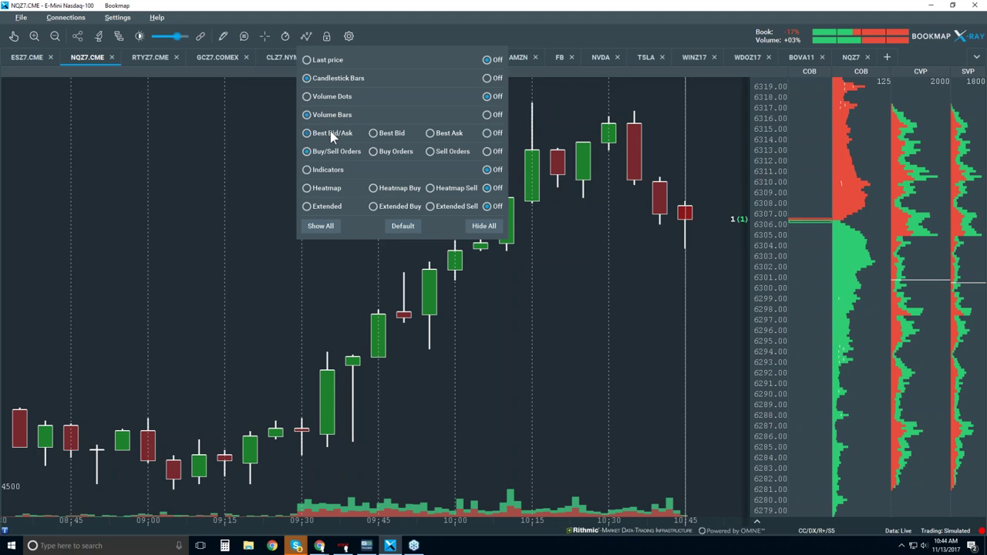
Step: Turn on the Volume Dots layer over the candlesticks and best bid/ask on the NQZ7.CME chart
left_click(258, 152)
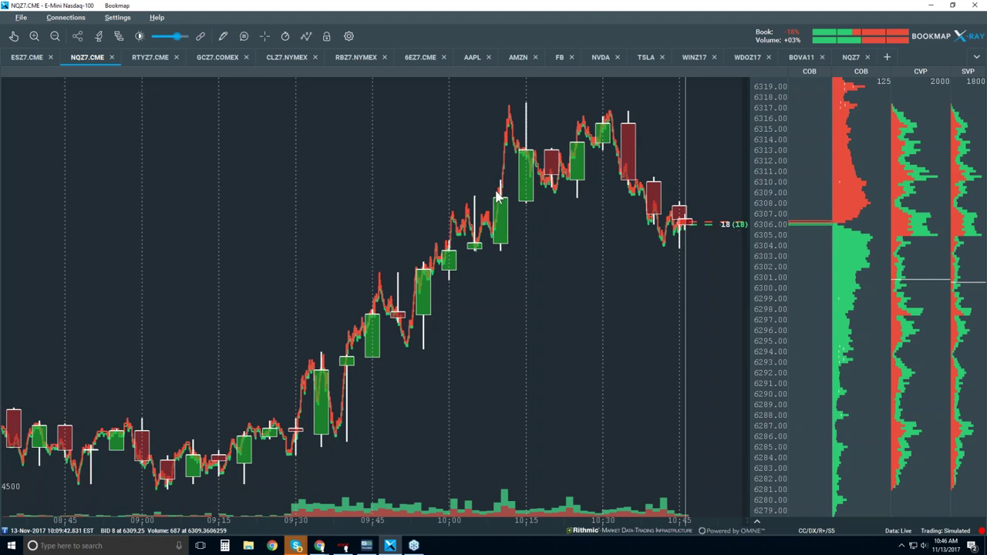
left_click(303, 36)
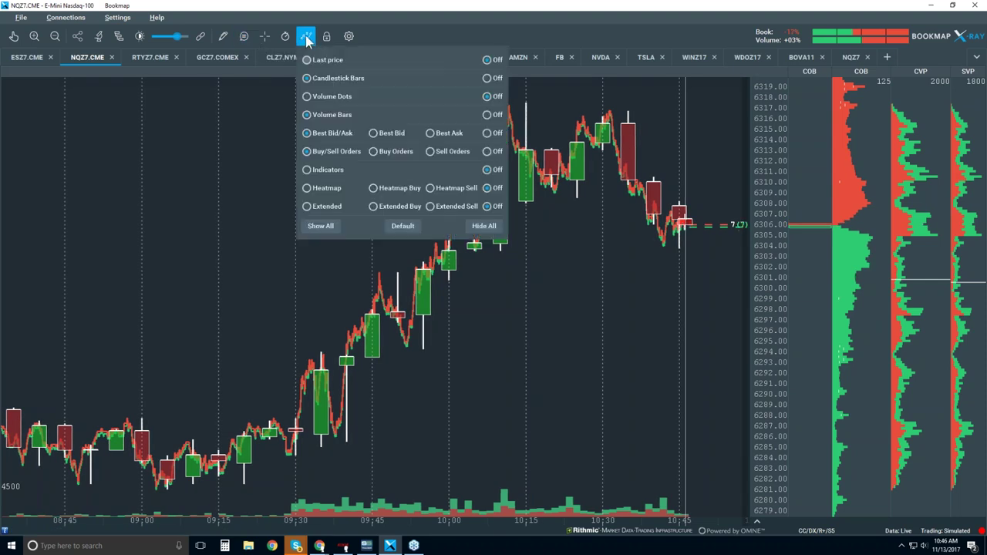
left_click(322, 98)
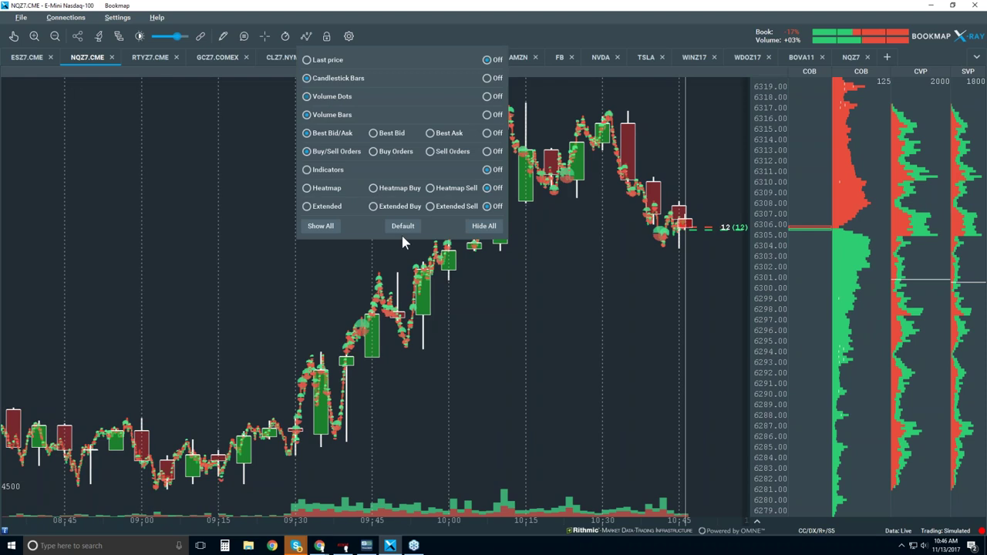
left_click(526, 312)
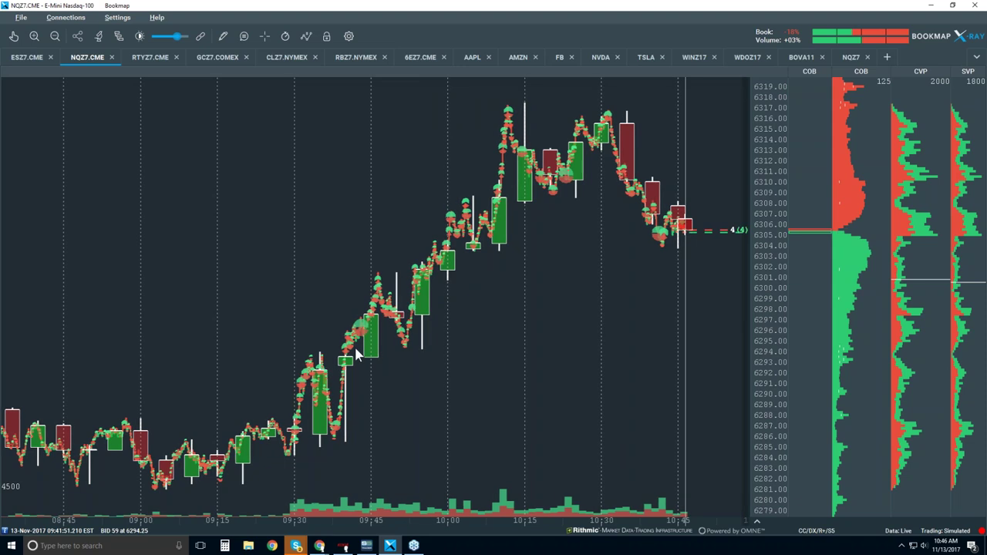
Step: Activate the hand tool and examine how the large volume dot just after 09:40 splits into smaller dots at sub-second scale
left_click(13, 35)
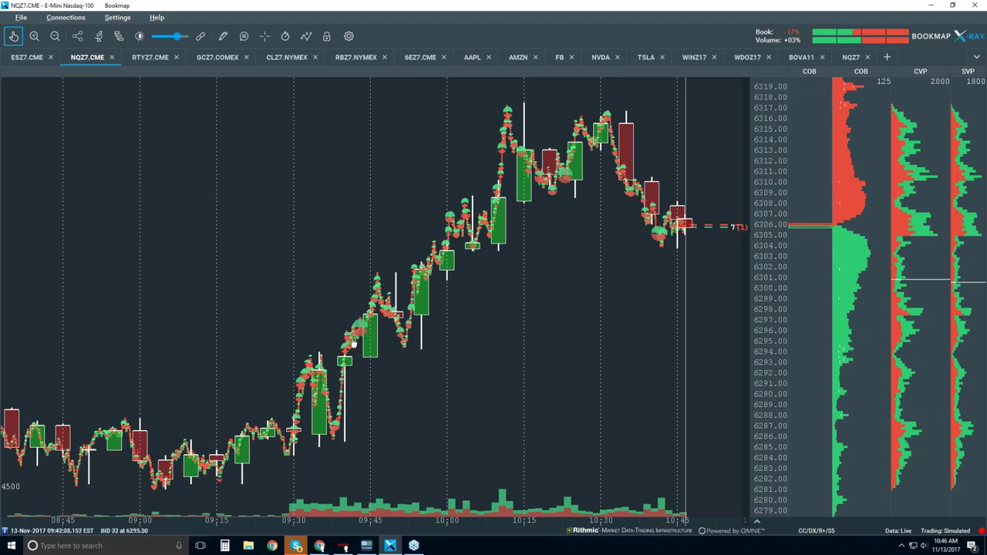
scroll(353, 330, "up", 2)
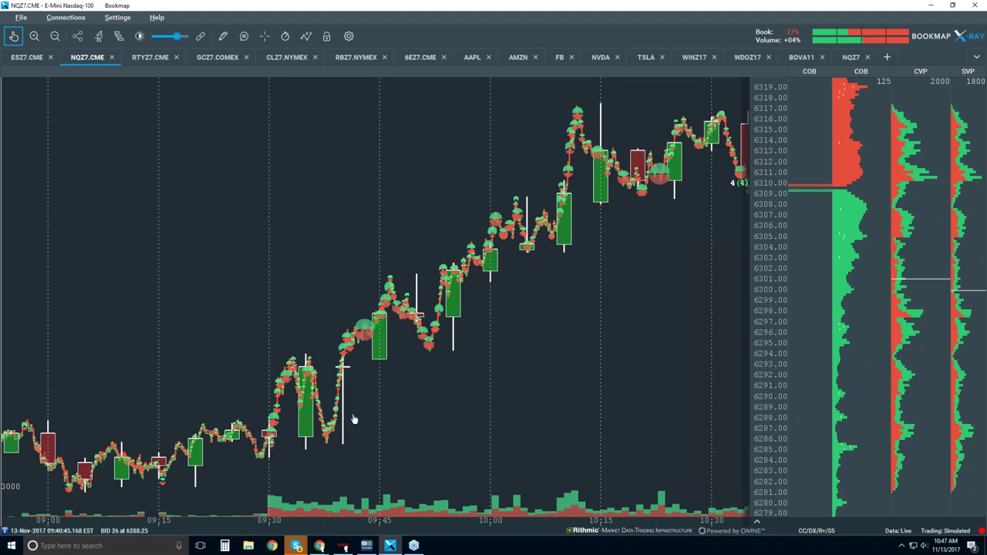
scroll(339, 344, "up", 3)
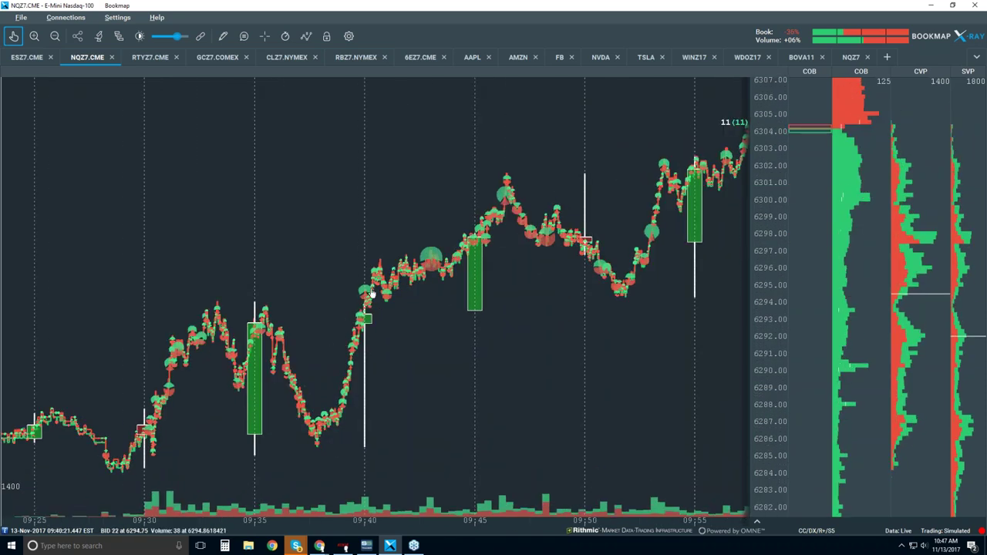
scroll(371, 292, "up", 1)
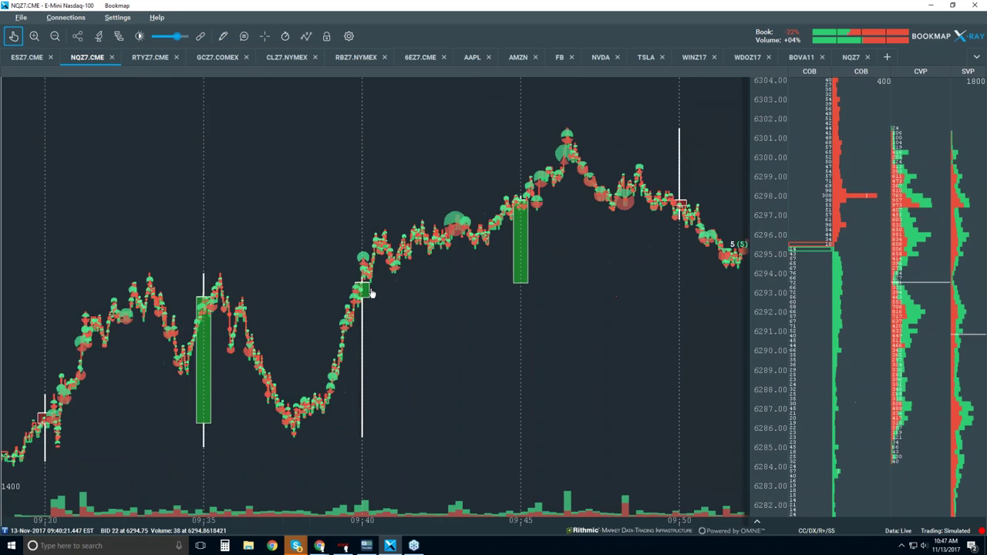
scroll(365, 278, "up", 3)
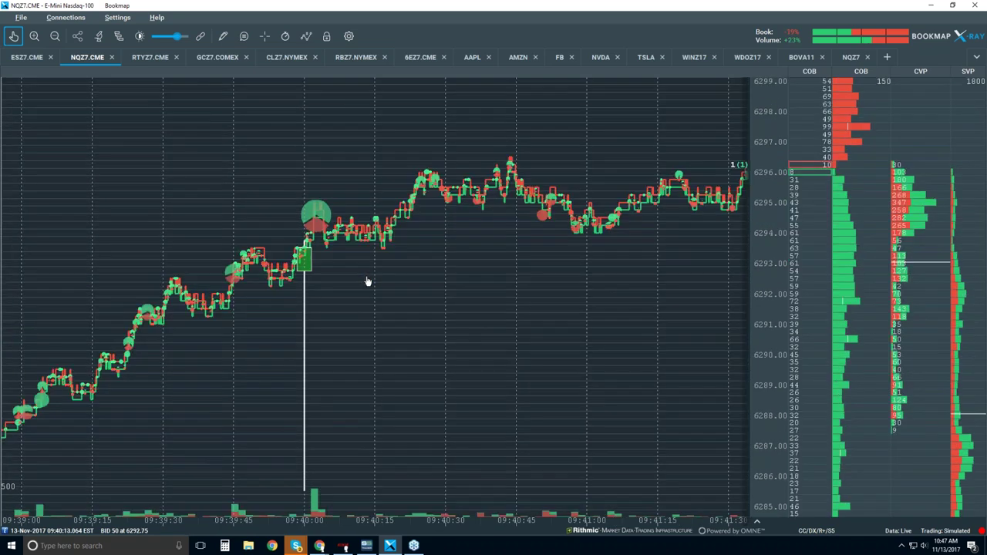
scroll(317, 224, "up", 2)
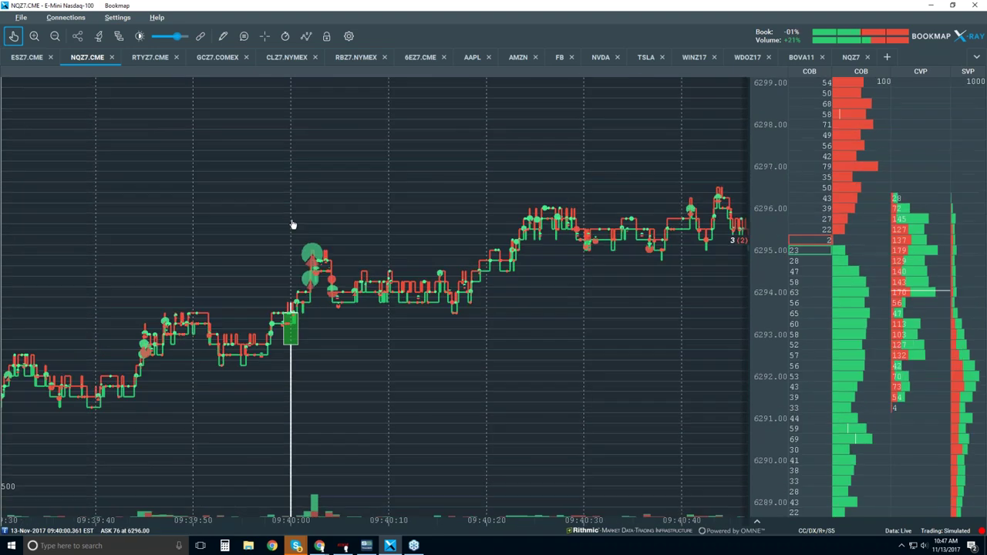
scroll(301, 272, "up", 3)
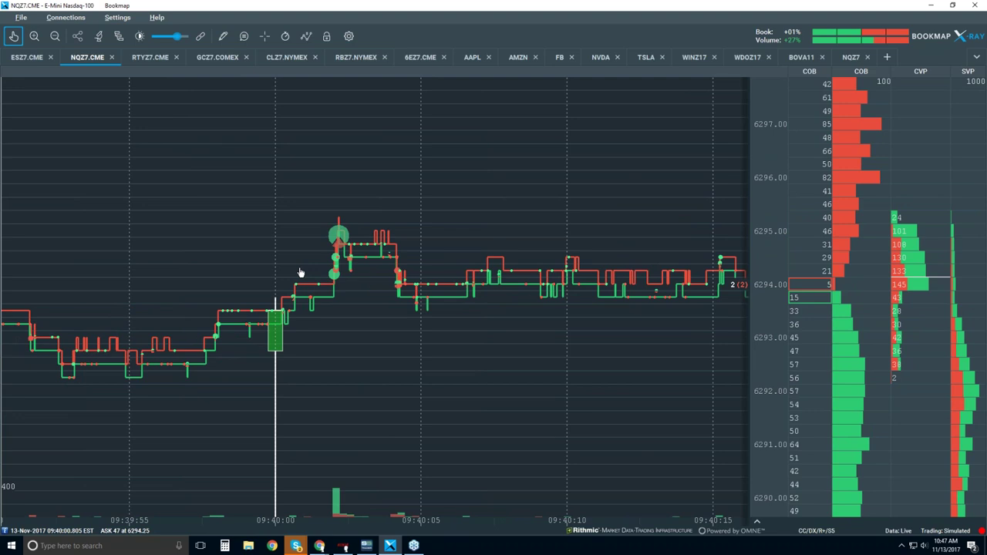
scroll(352, 262, "up", 2)
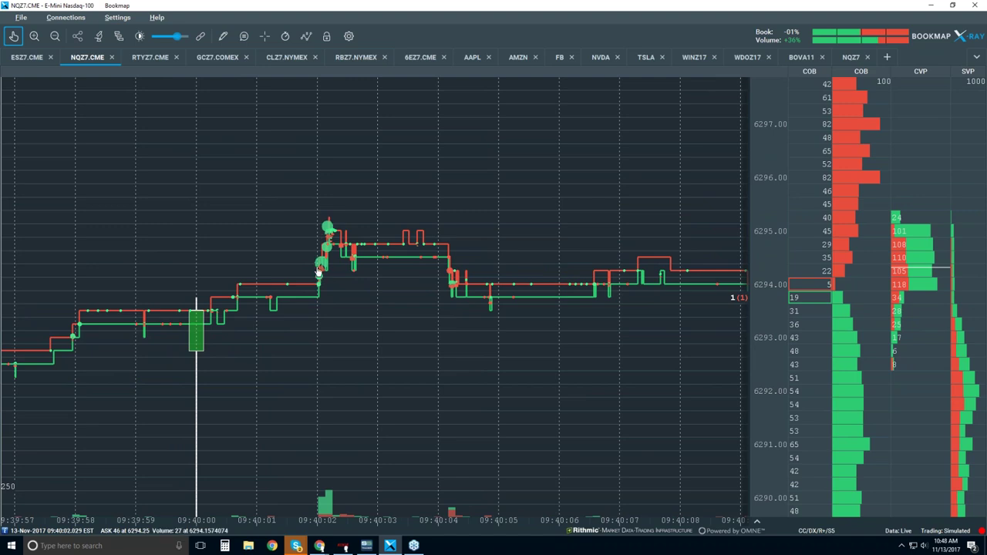
scroll(316, 272, "up", 1)
scroll(320, 275, "up", 4)
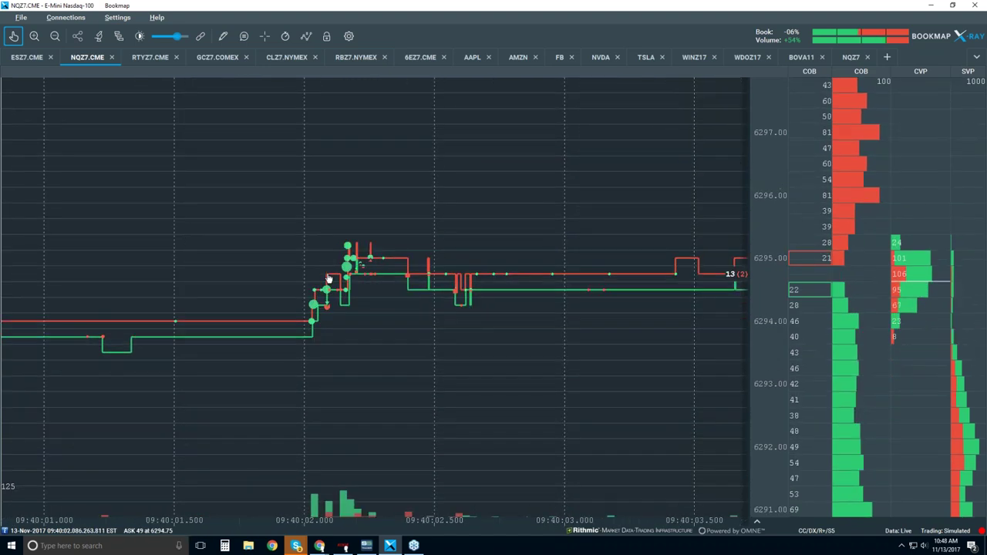
Step: Examine the individual trades inside the volume dot at 09:40:02.089 down to microsecond scale
scroll(327, 279, "up", 1)
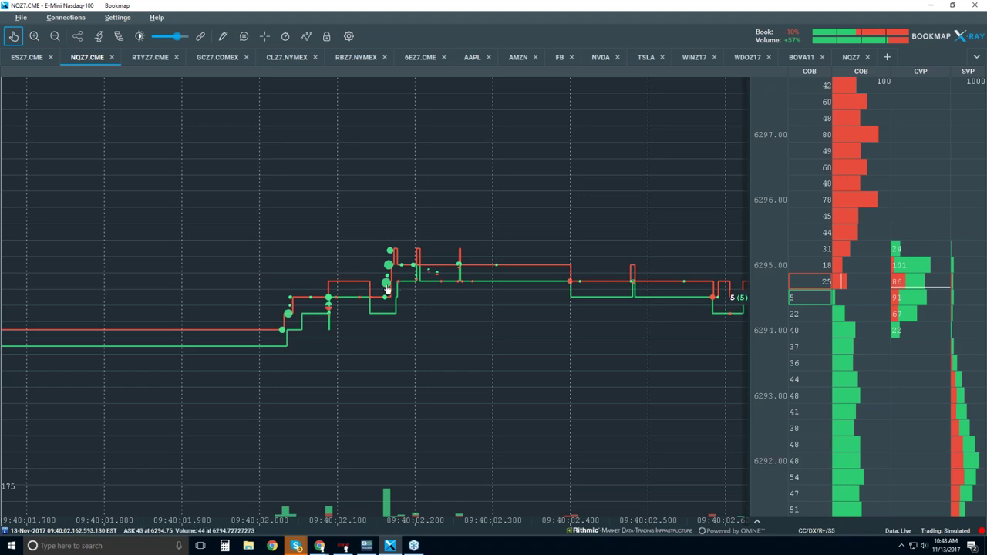
scroll(330, 307, "up", 2)
scroll(330, 306, "up", 8)
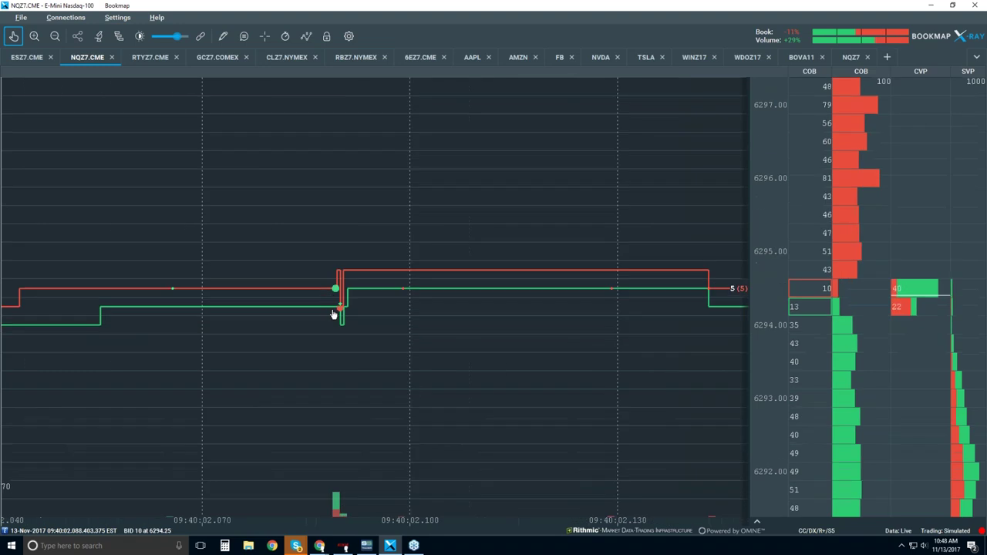
scroll(294, 301, "up", 6)
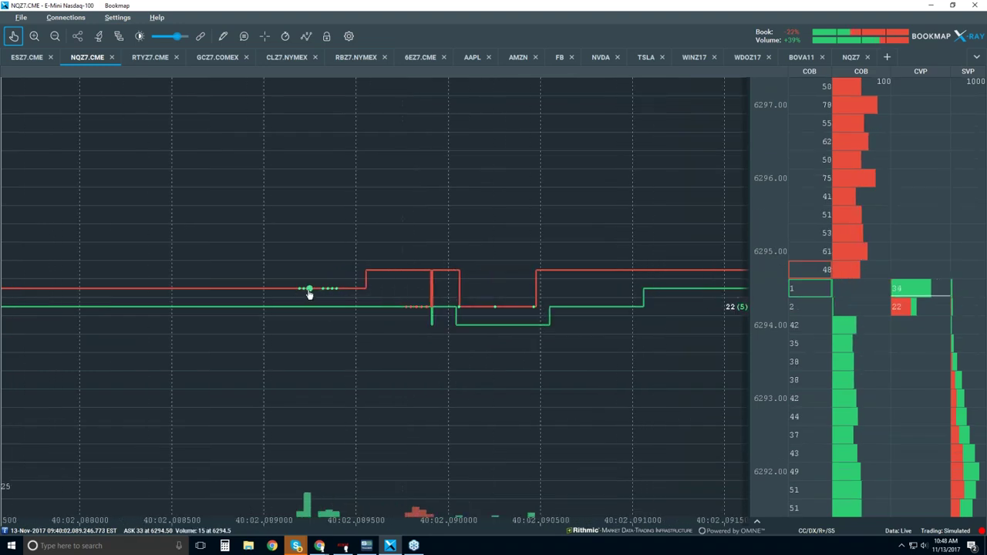
scroll(309, 309, "up", 2)
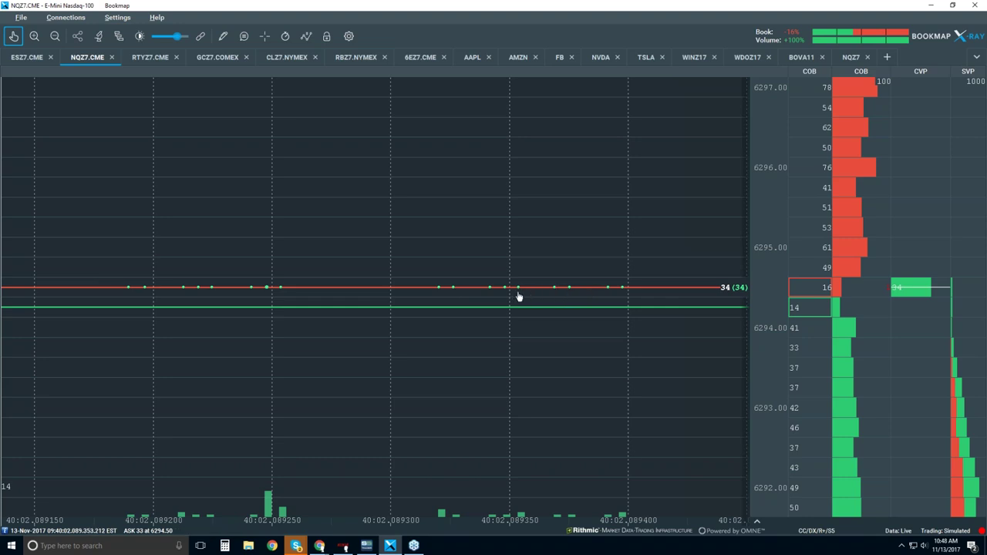
scroll(268, 293, "up", 5)
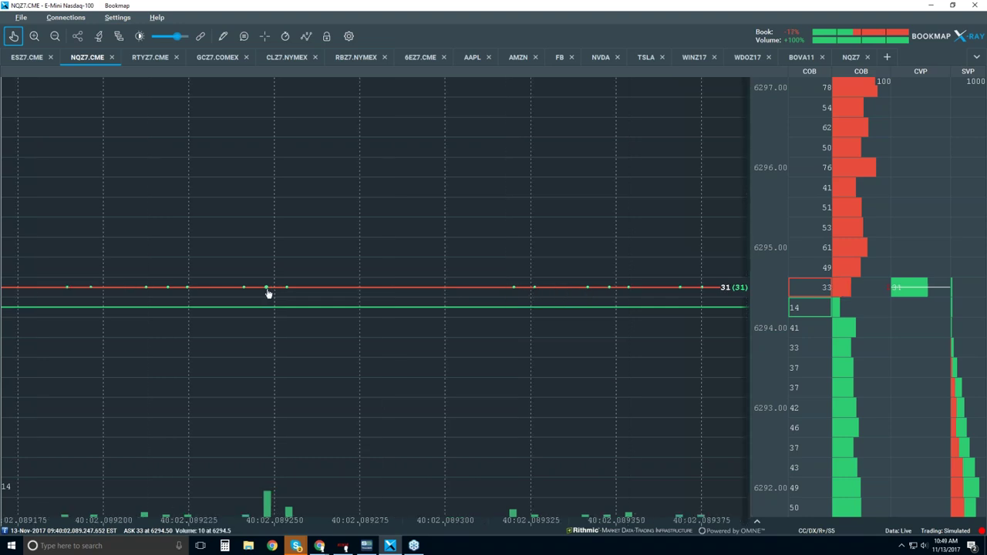
scroll(267, 293, "up", 5)
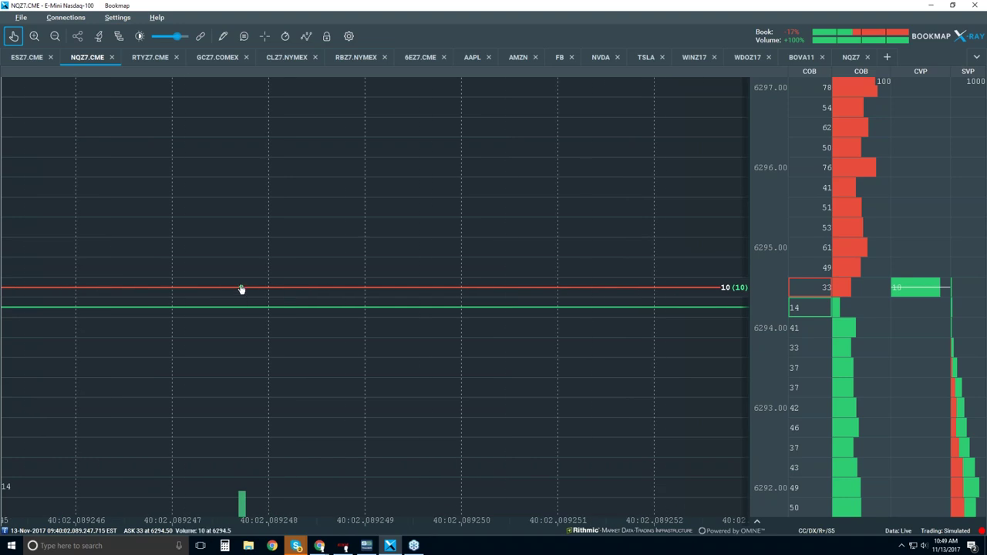
Step: Turn on the data tooltip, read the single trade dot's data, and compare it with the neighbouring trades around 09:40:02.089
left_click(244, 36)
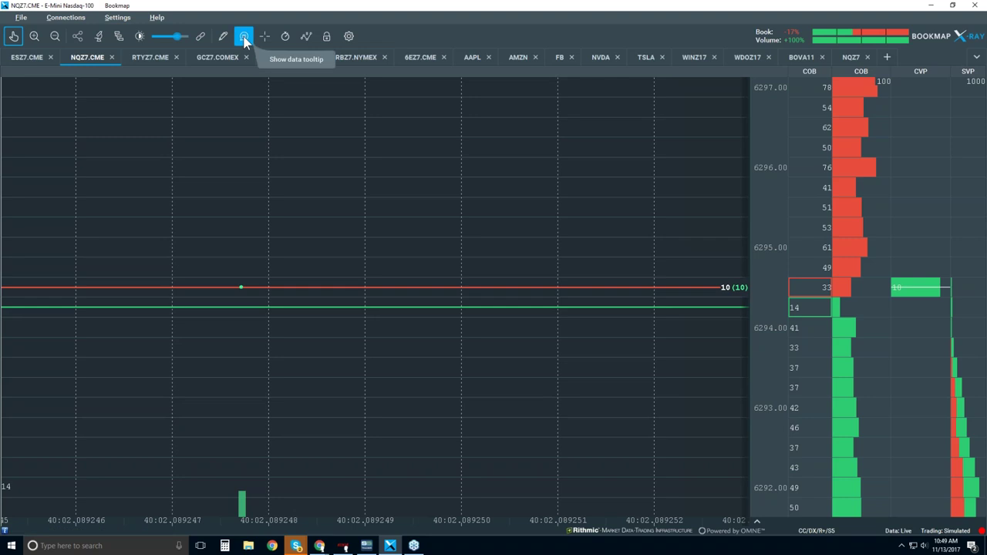
mouse_move(241, 290)
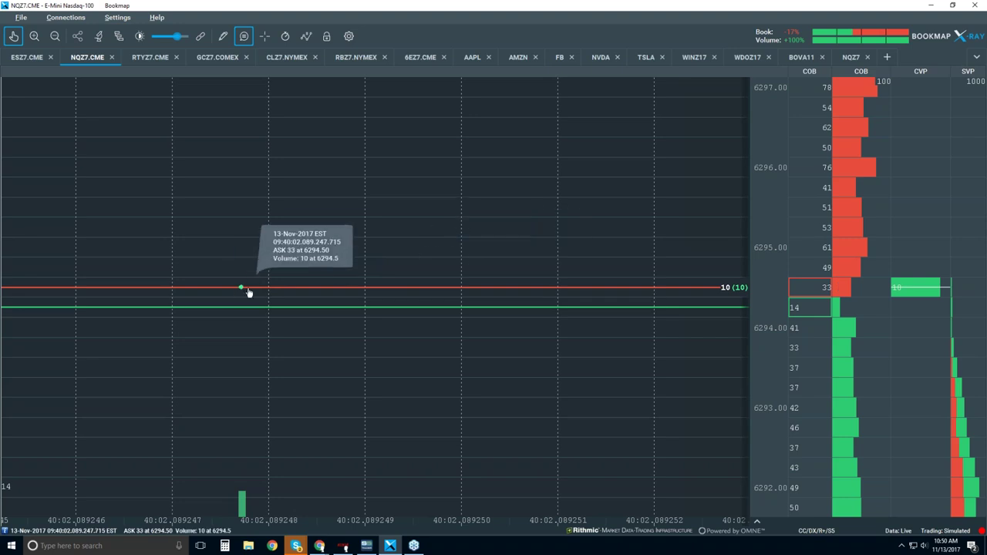
scroll(282, 280, "down", 3)
scroll(300, 274, "down", 5)
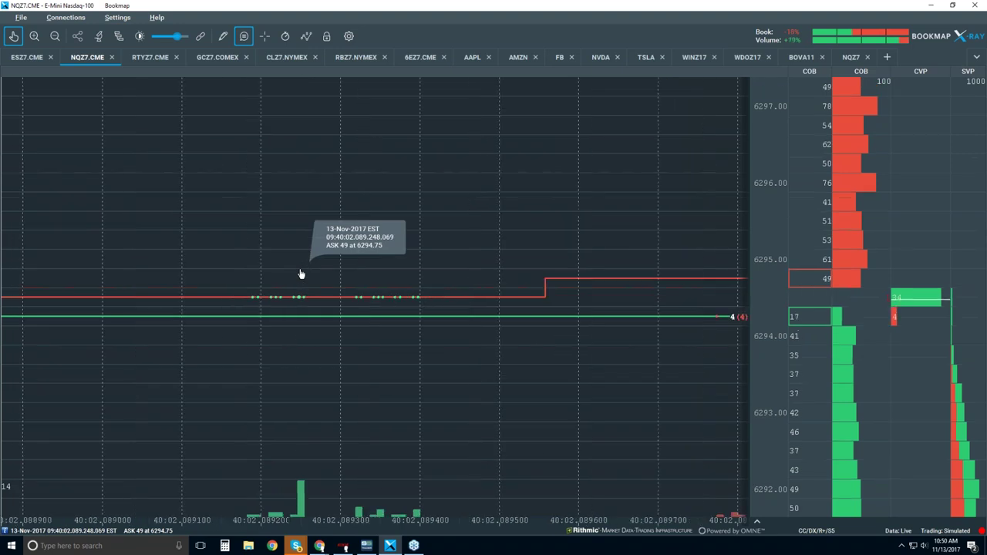
scroll(301, 274, "down", 2)
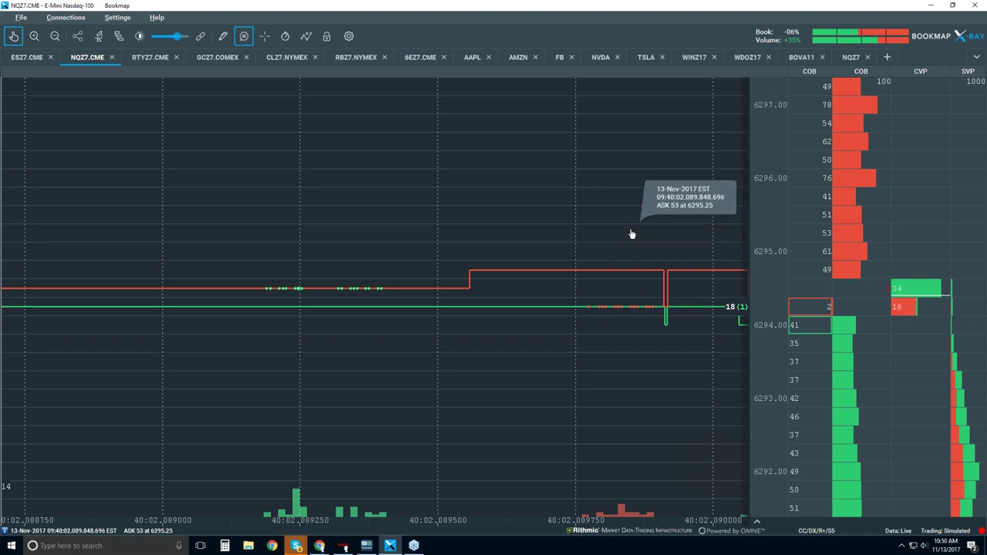
Step: Examine how the individual trades around 09:40:02 merge back into larger volume dots over a span of several seconds
scroll(630, 233, "down", 5)
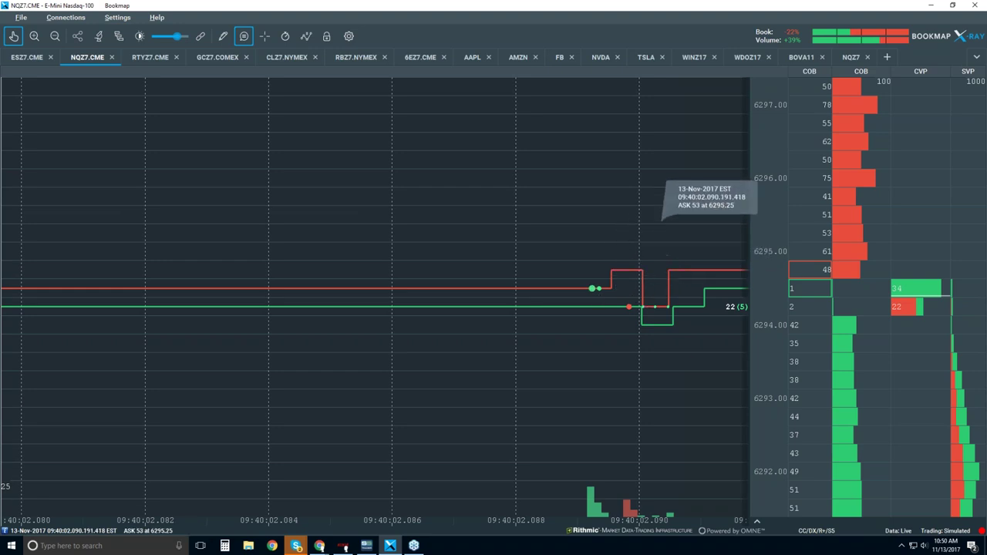
scroll(651, 231, "down", 2)
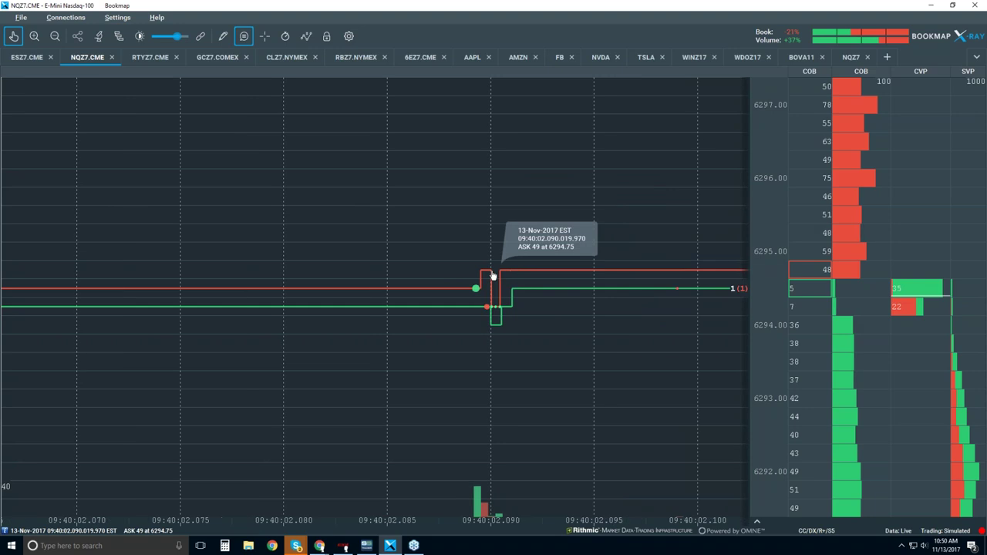
scroll(492, 275, "down", 4)
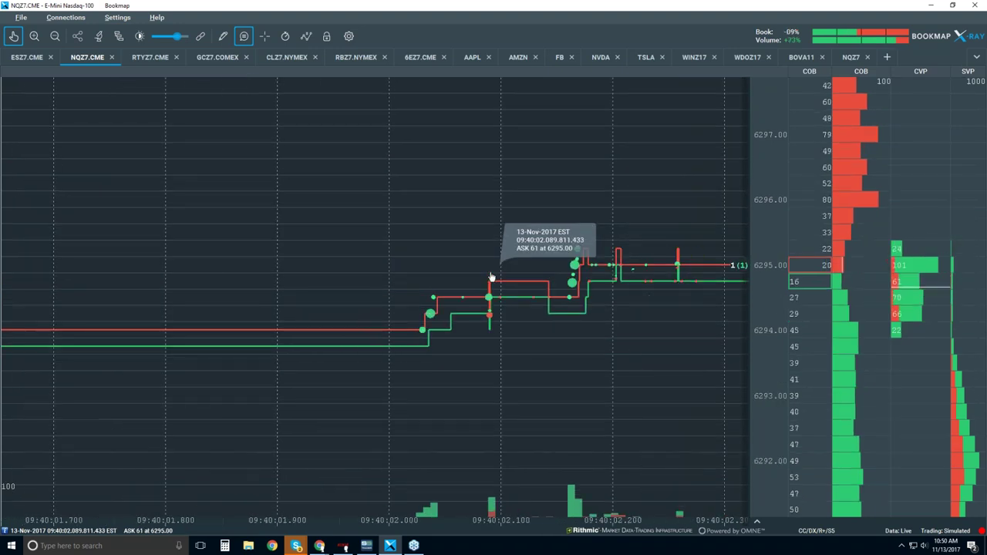
scroll(490, 276, "down", 4)
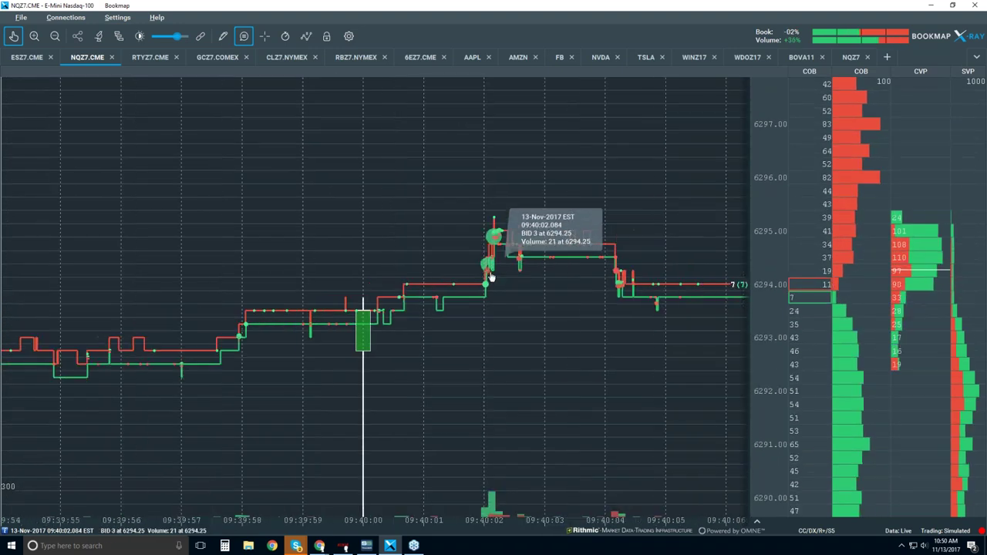
scroll(491, 276, "down", 1)
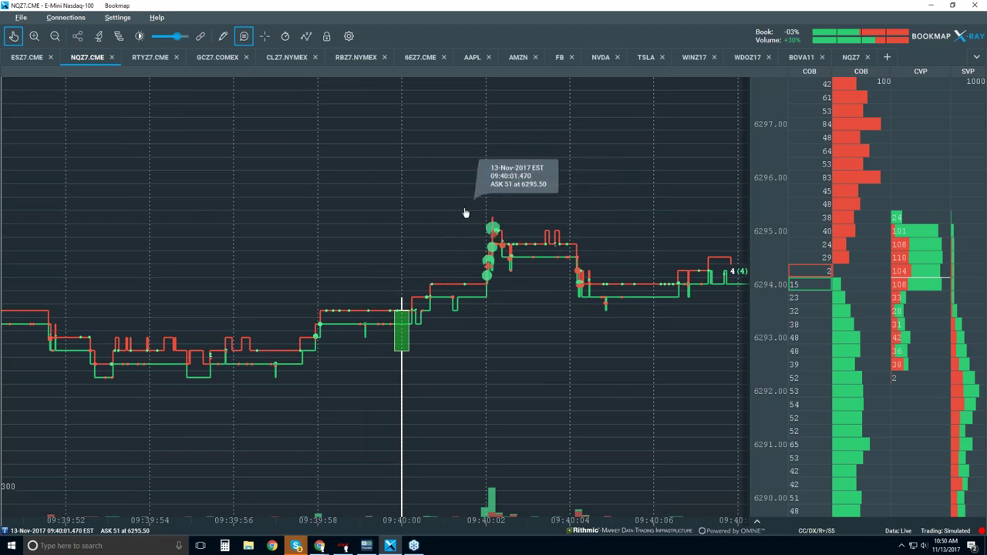
scroll(465, 212, "down", 2)
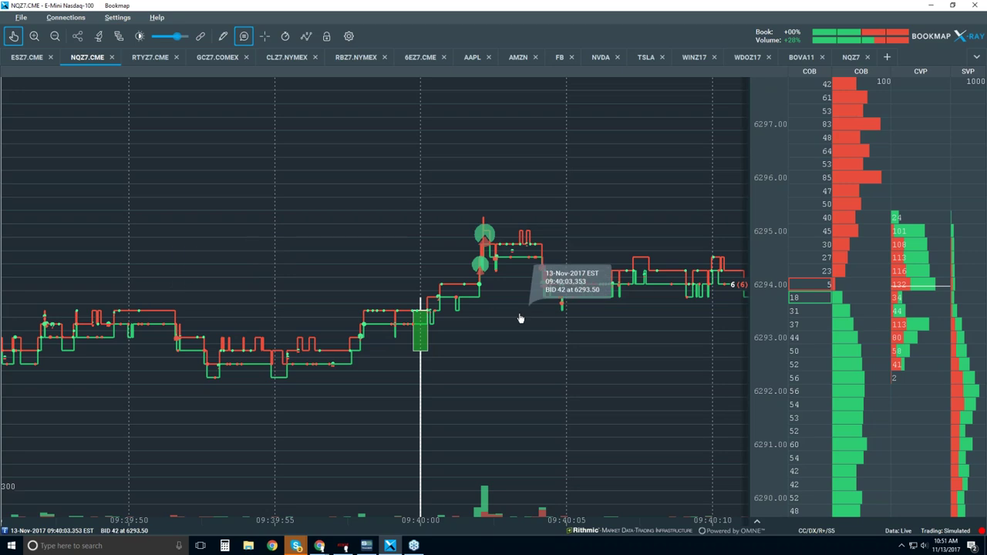
Step: Inspect the 09:40:02 dots up close once more, and examine their clustering against the five-minute candles from 09:36 to 09:44
scroll(509, 235, "up", 5)
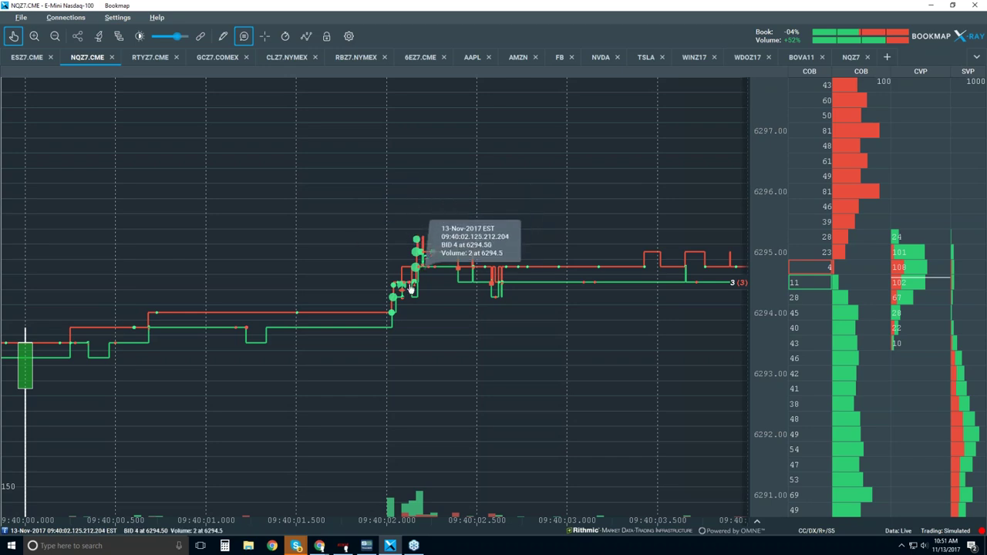
scroll(419, 259, "down", 10)
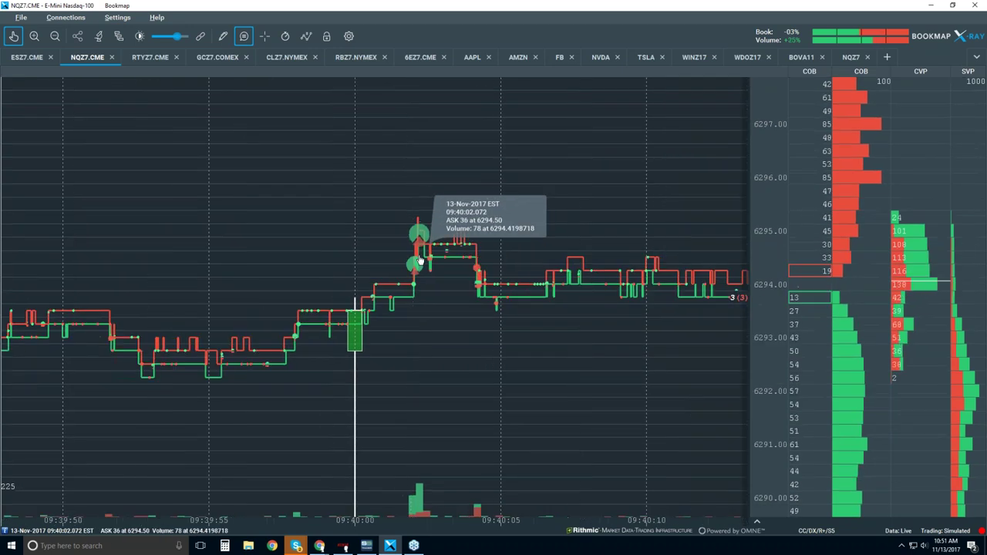
scroll(418, 259, "down", 3)
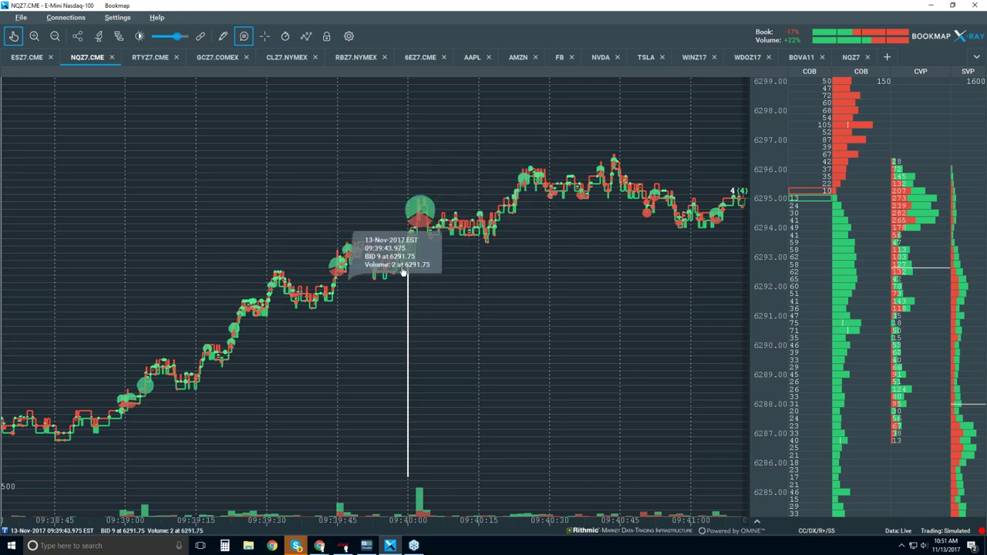
scroll(301, 226, "down", 3)
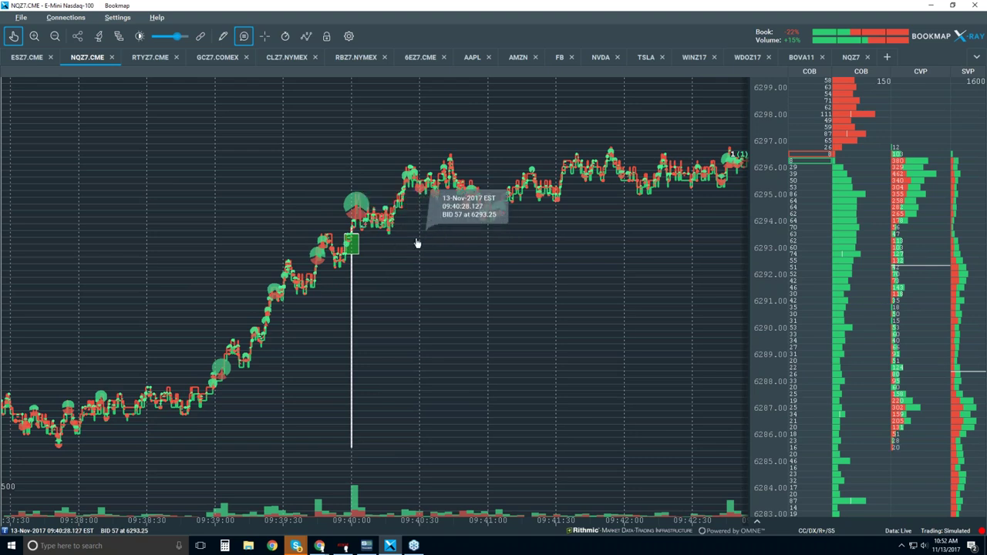
scroll(420, 245, "down", 2)
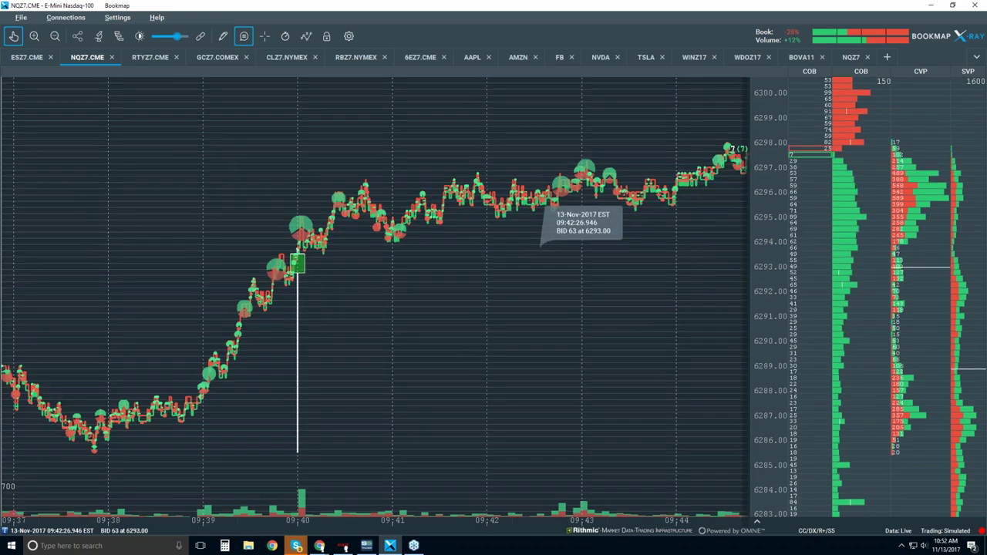
scroll(516, 233, "down", 2)
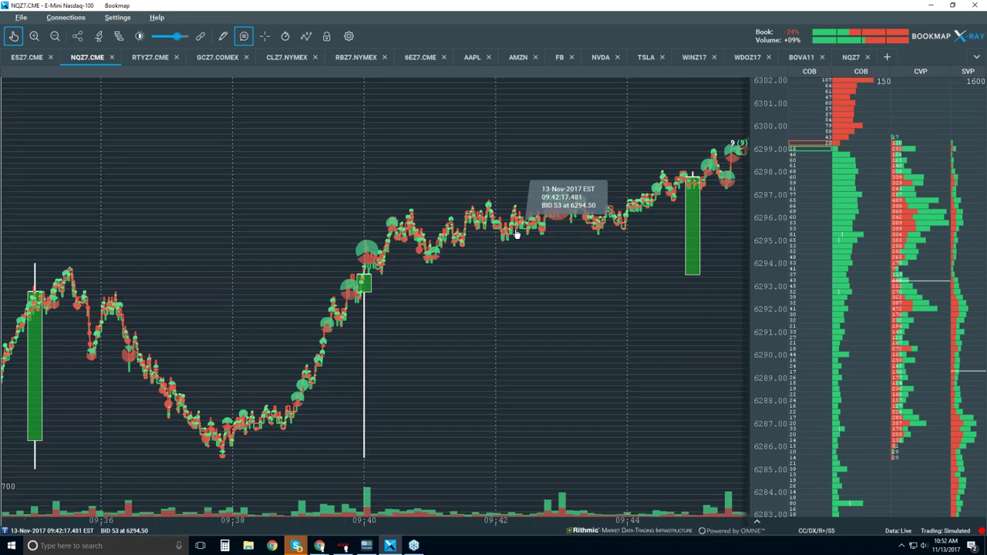
Step: Turn off the candlestick bars on the NQZ7 chart while viewing the 09:25 to 09:55 price action
scroll(516, 234, "down", 3)
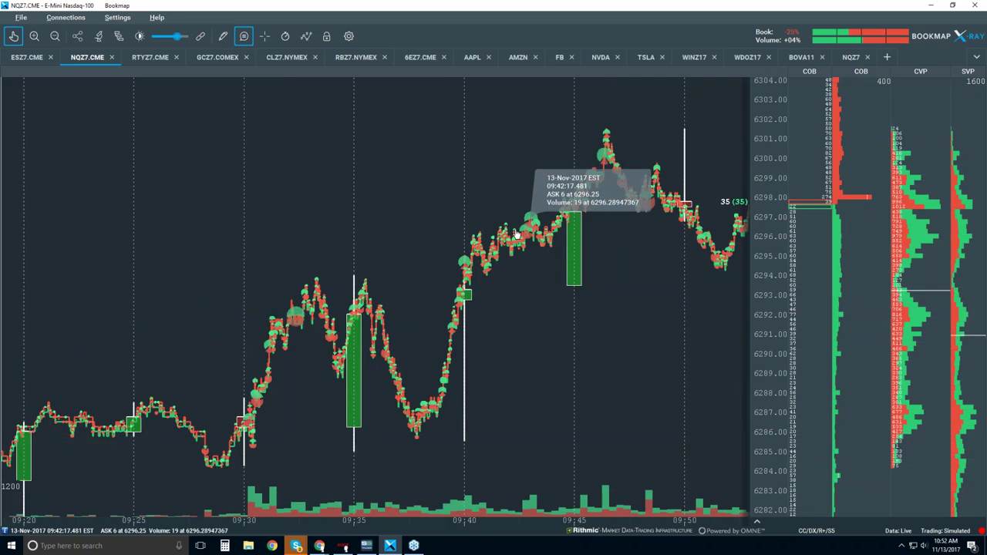
left_click_drag(623, 280, 492, 276)
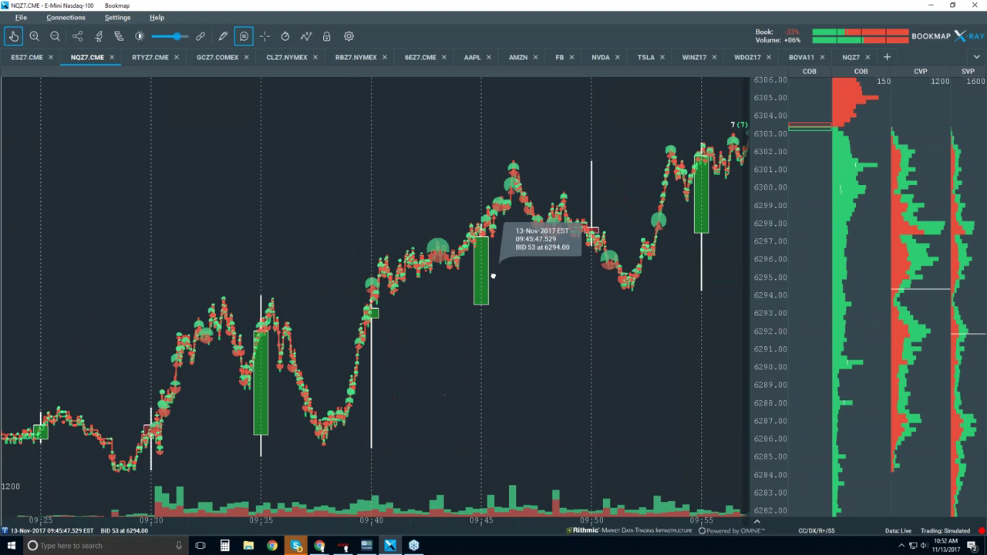
left_click(306, 36)
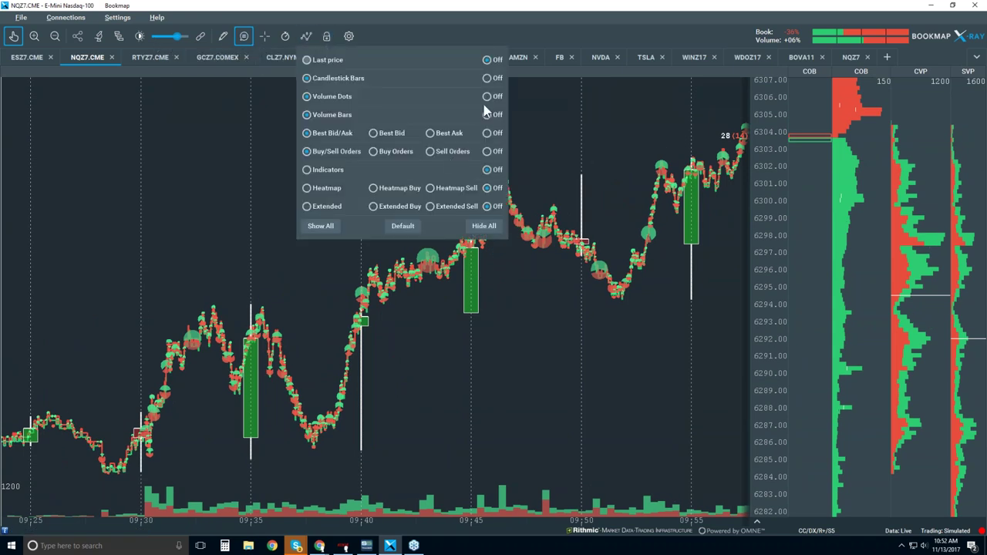
left_click(487, 78)
left_click(518, 326)
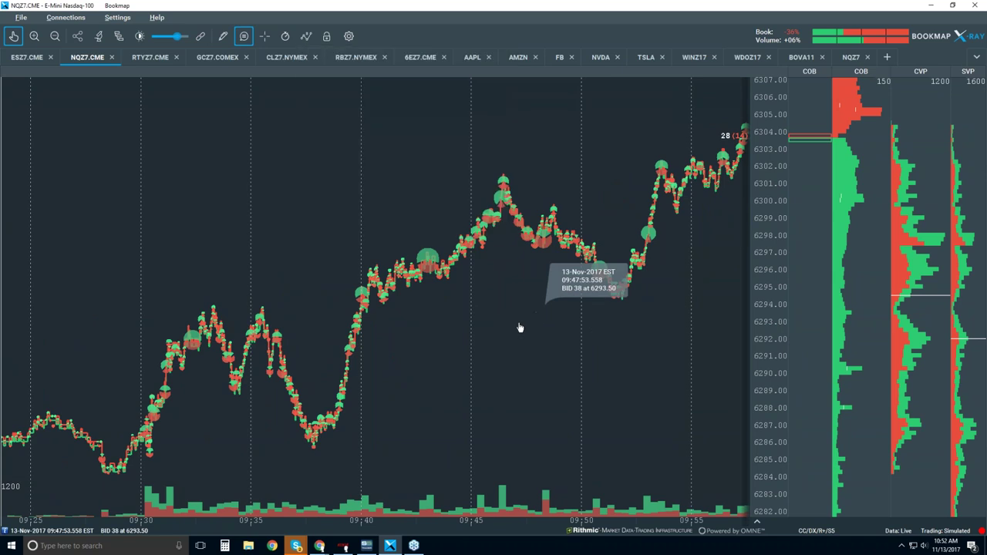
Step: Turn off the data tooltip and return the chart to the live price with the preceding 45 minutes in view
scroll(443, 231, "down", 2)
left_click(243, 36)
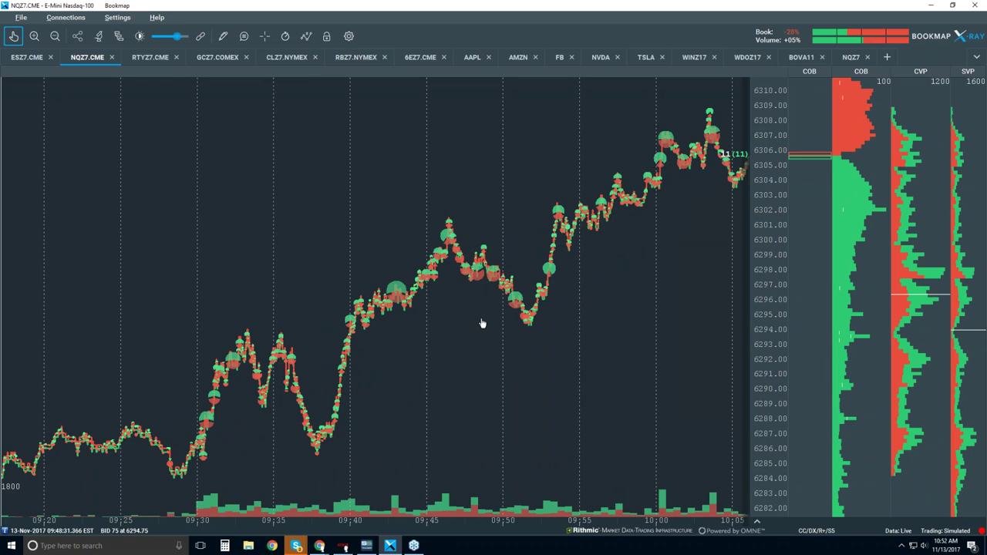
left_click(13, 37)
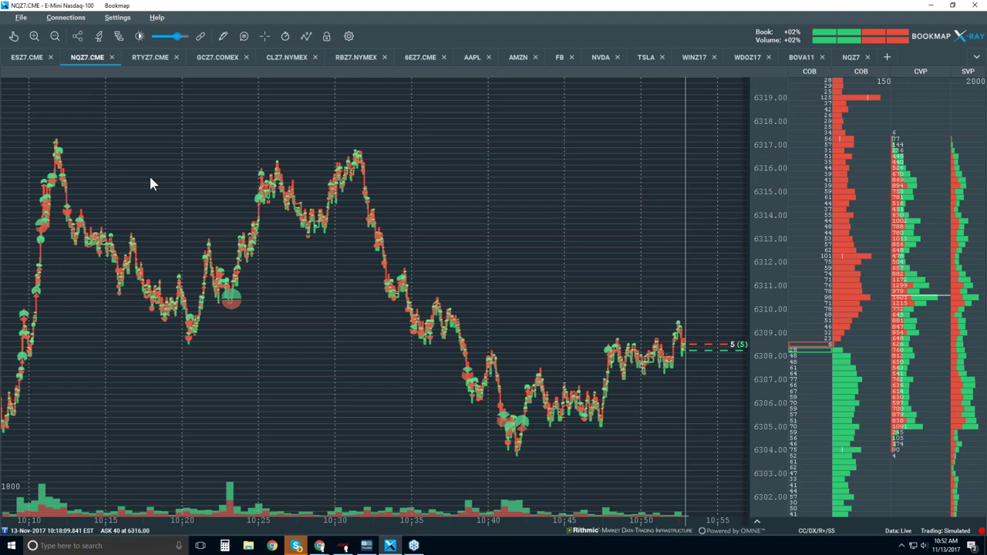
scroll(266, 225, "down", 2)
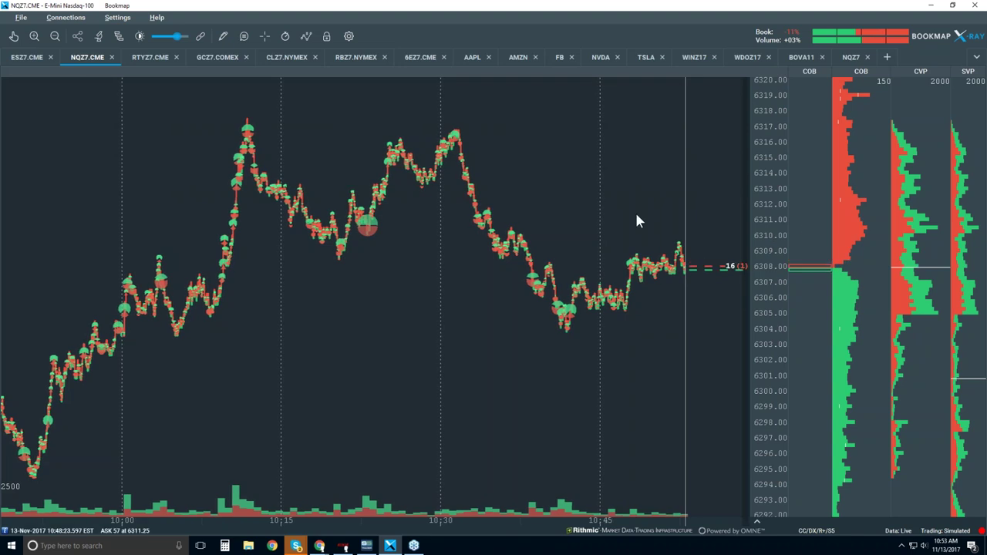
scroll(637, 216, "up", 2)
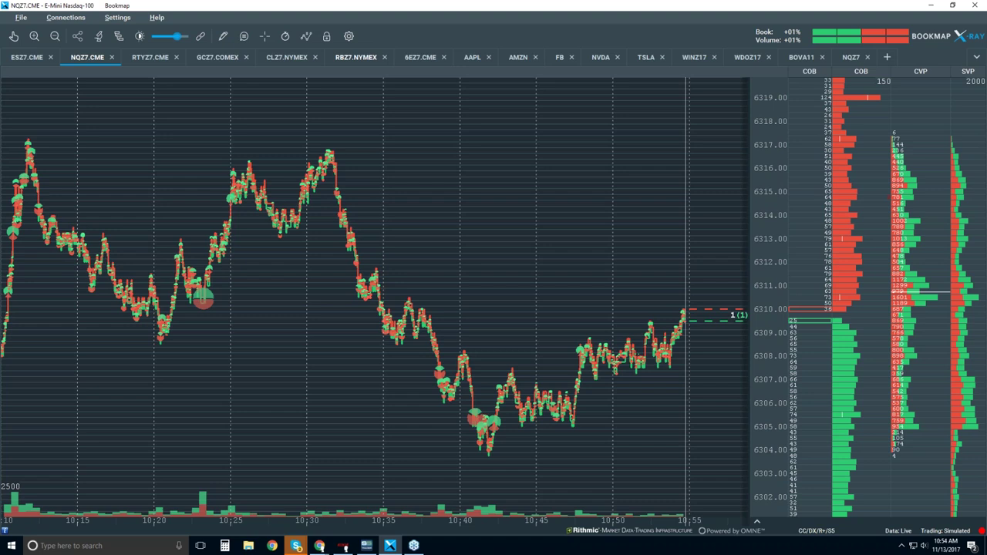
Step: Turn on the full heatmap layer for both buy and sell liquidity on the NQZ7 chart
left_click(306, 36)
left_click(321, 189)
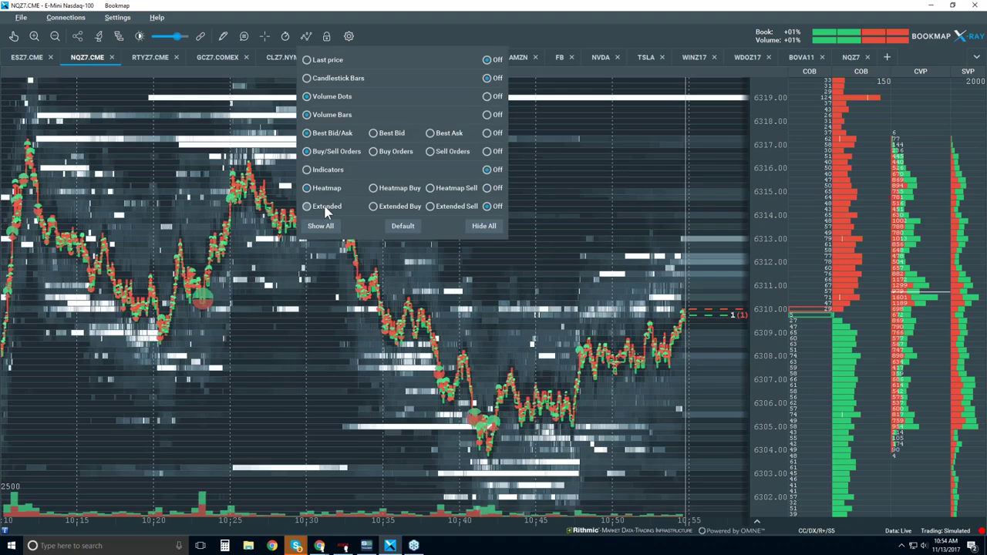
left_click(571, 208)
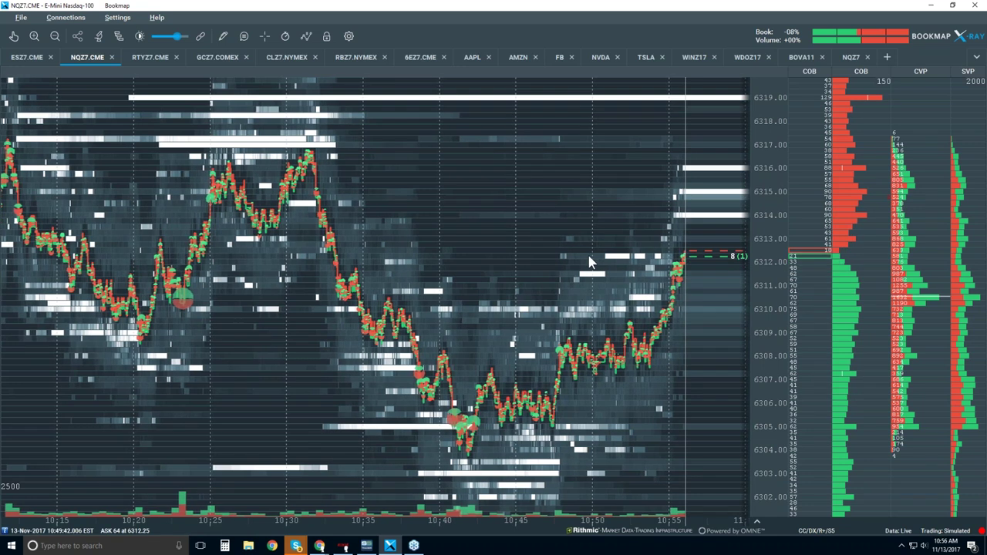
Step: Examine the heatmap back to 09:30, and inspect the large buy volume dot at 6298.00 around 09:53:04 down to microsecond scale
scroll(589, 262, "down", 1)
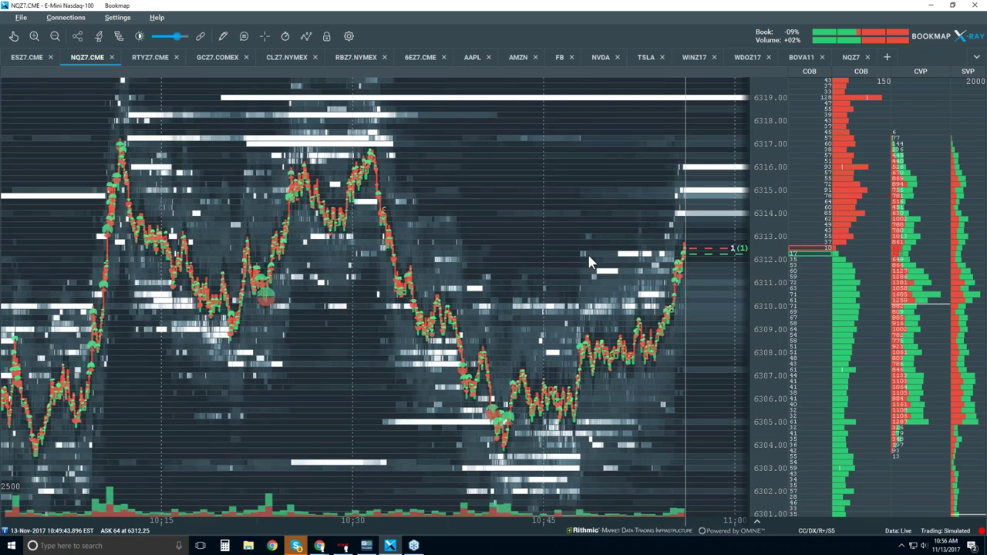
scroll(589, 263, "down", 1)
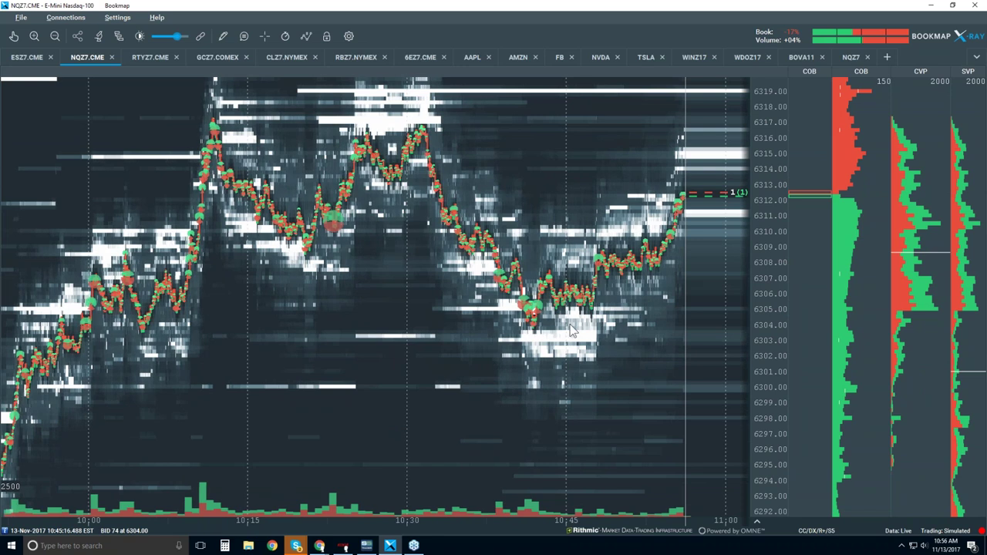
scroll(524, 322, "down", 1)
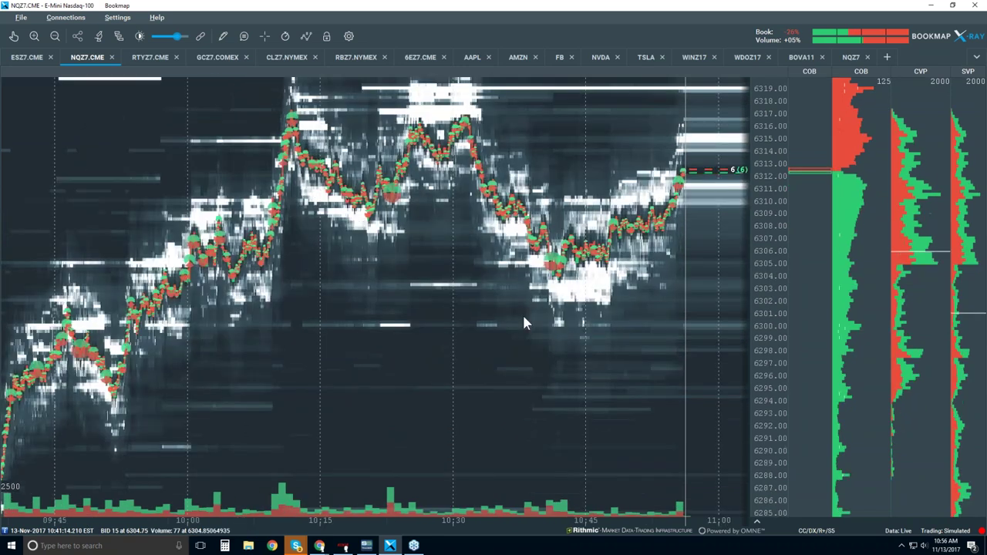
scroll(523, 322, "down", 1)
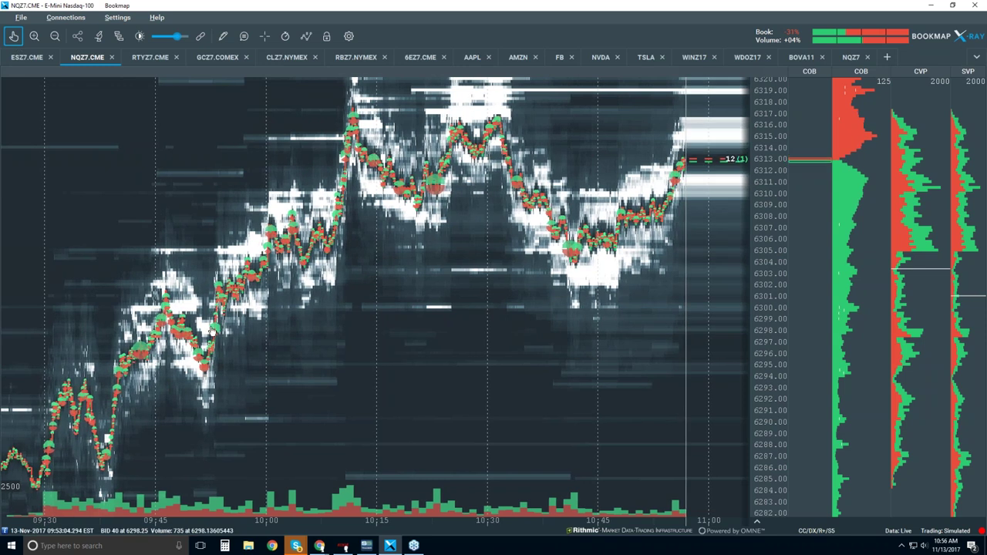
scroll(212, 331, "up", 5)
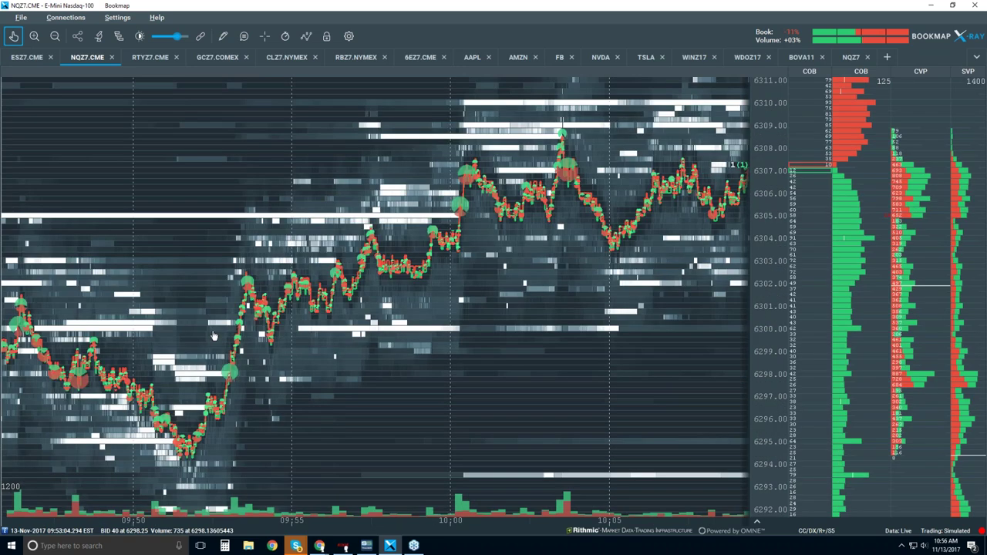
scroll(238, 378, "up", 10)
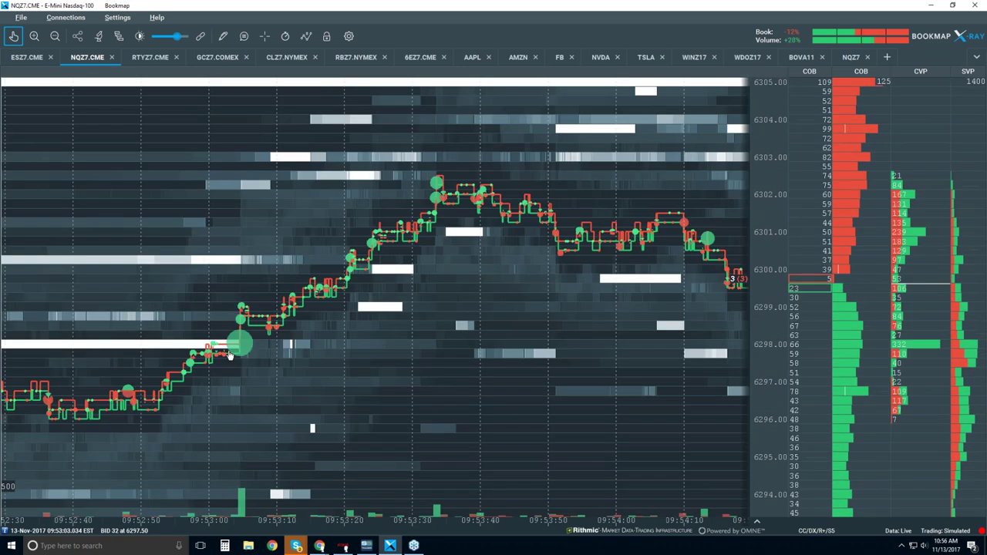
scroll(251, 332, "up", 10)
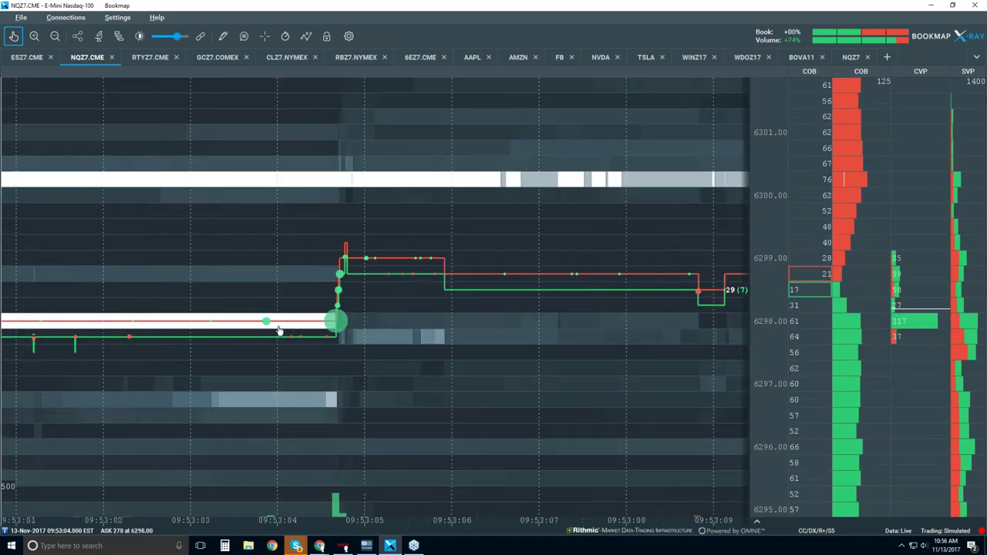
scroll(424, 330, "up", 4)
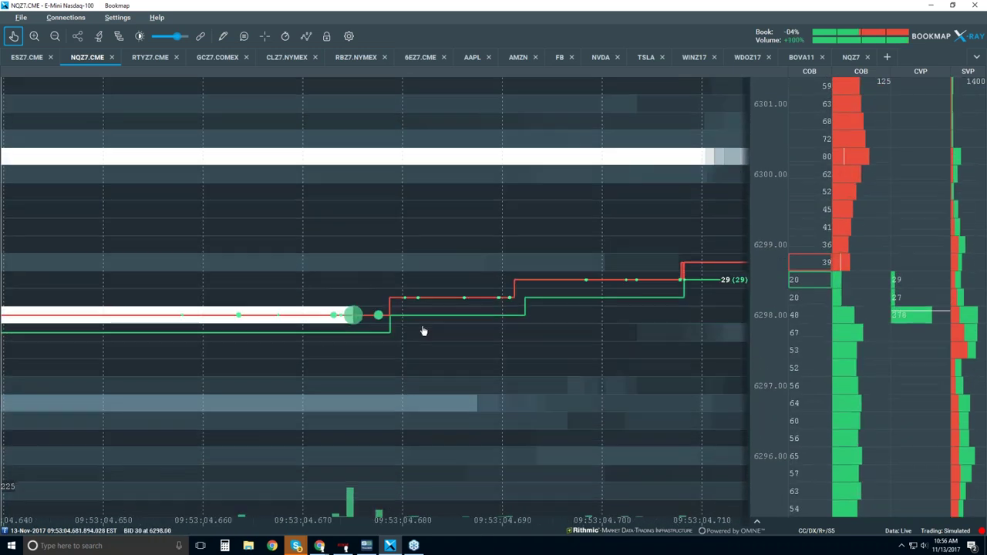
scroll(309, 311, "up", 4)
scroll(358, 296, "up", 4)
scroll(347, 294, "up", 4)
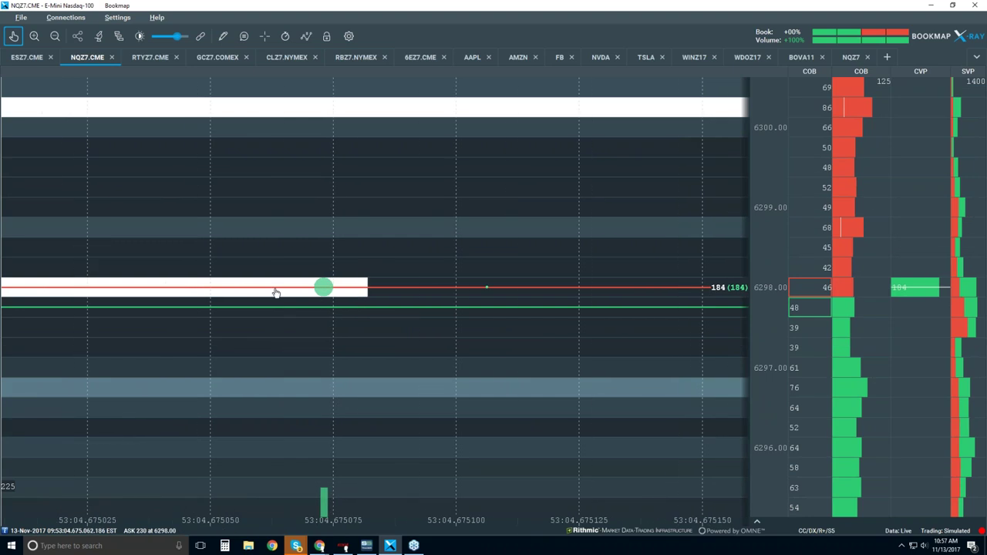
Step: Compare the resting ask liquidity at 6298.00 before and after the 09:53:04 trade, and review it across the surrounding minutes
left_click_drag(225, 244, 594, 248)
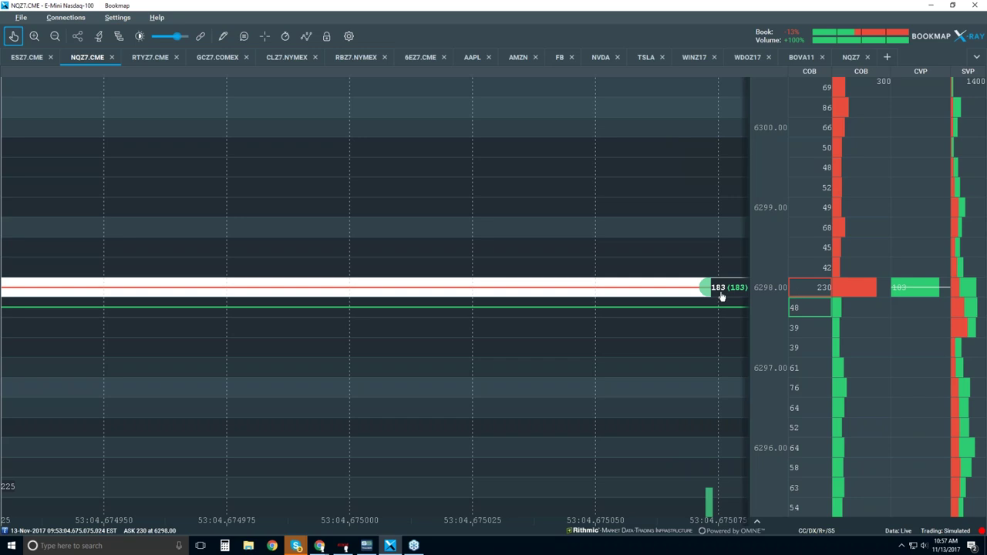
left_click_drag(698, 234, 639, 235)
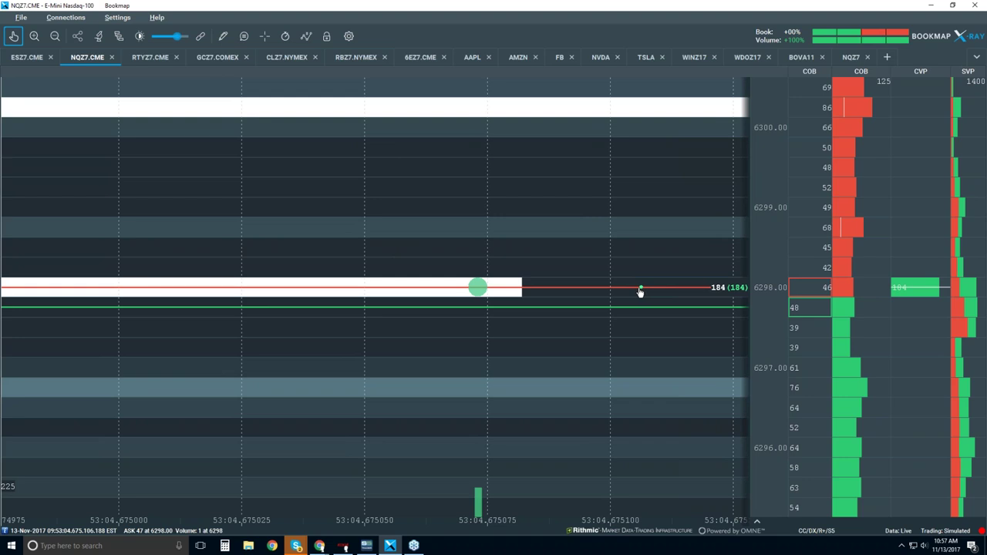
scroll(637, 290, "down", 5)
scroll(638, 293, "down", 3)
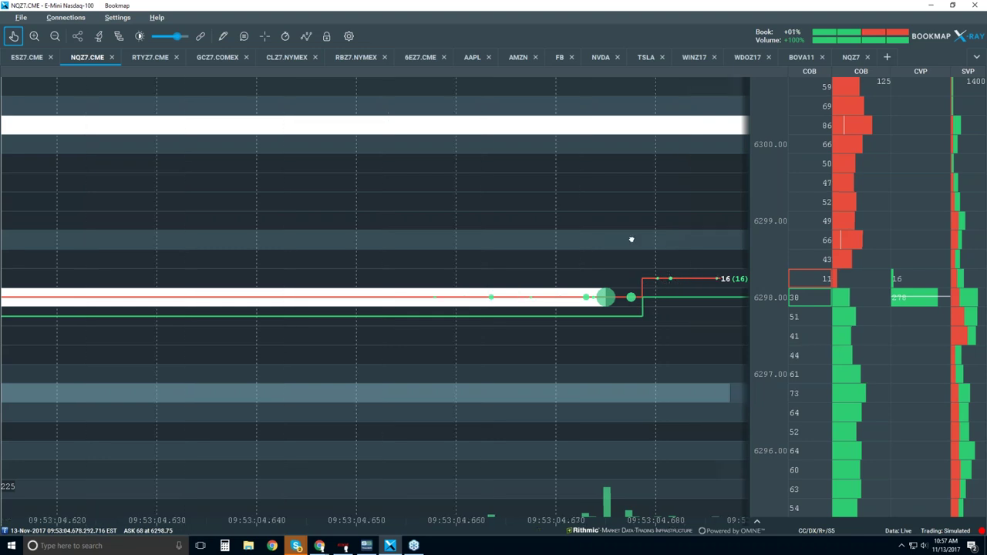
scroll(598, 271, "down", 5)
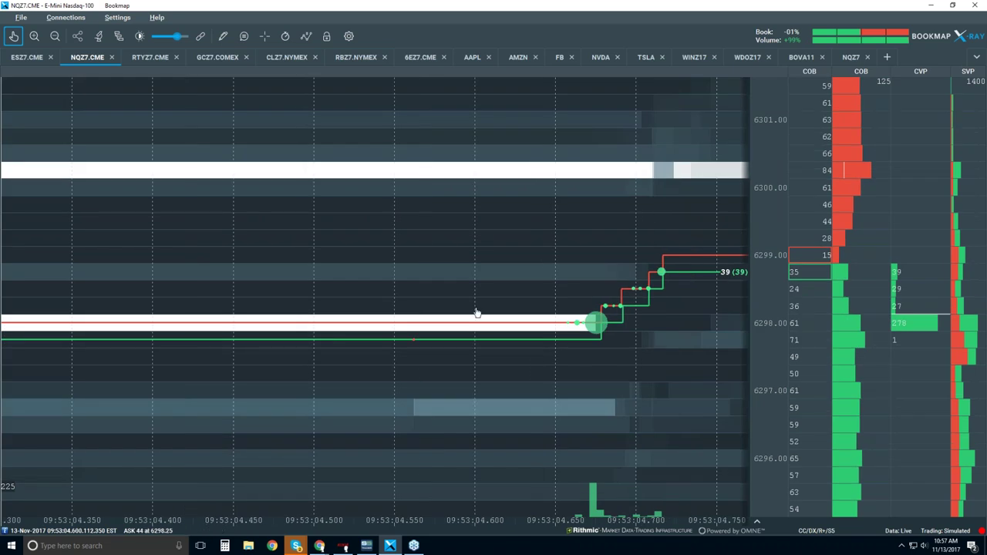
scroll(476, 312, "down", 5)
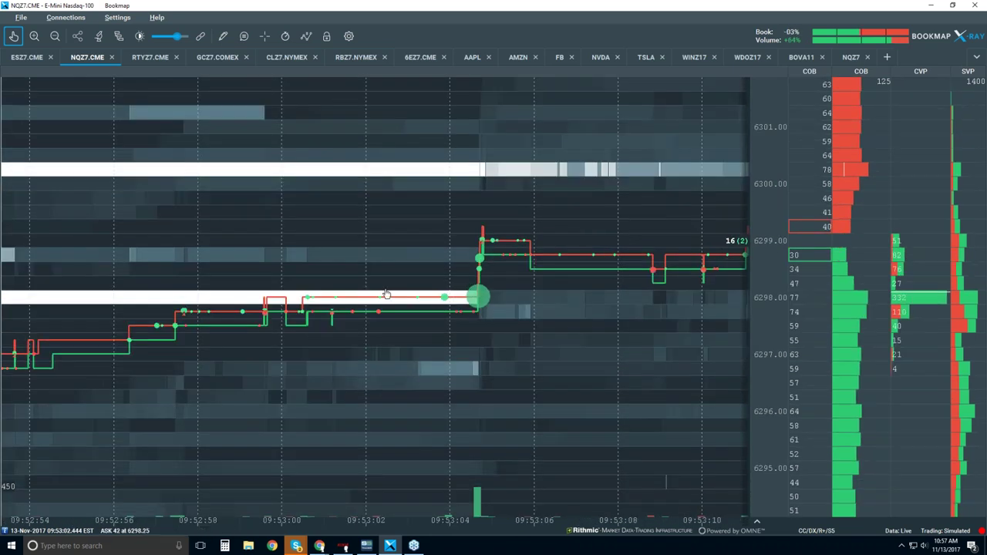
scroll(563, 303, "down", 5)
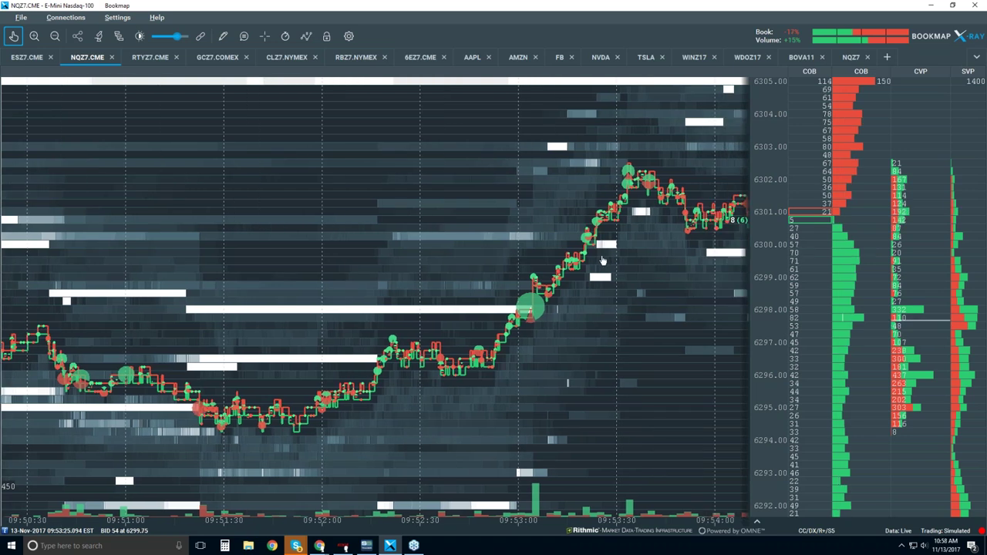
Step: Examine the heatmap liquidity levels between 09:46 and 09:55, including the bids following price up after the 09:53 breakout
scroll(269, 318, "down", 2)
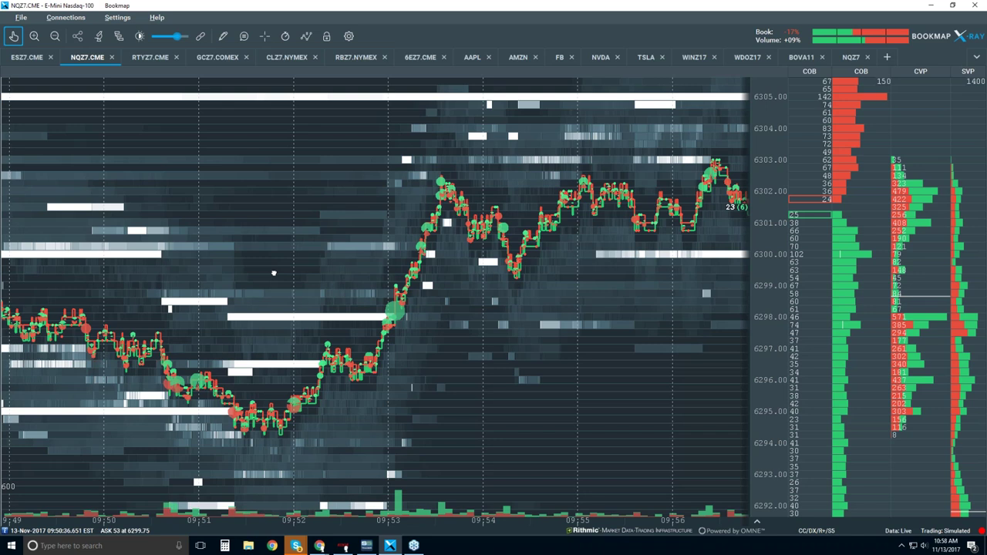
left_click_drag(163, 263, 284, 275)
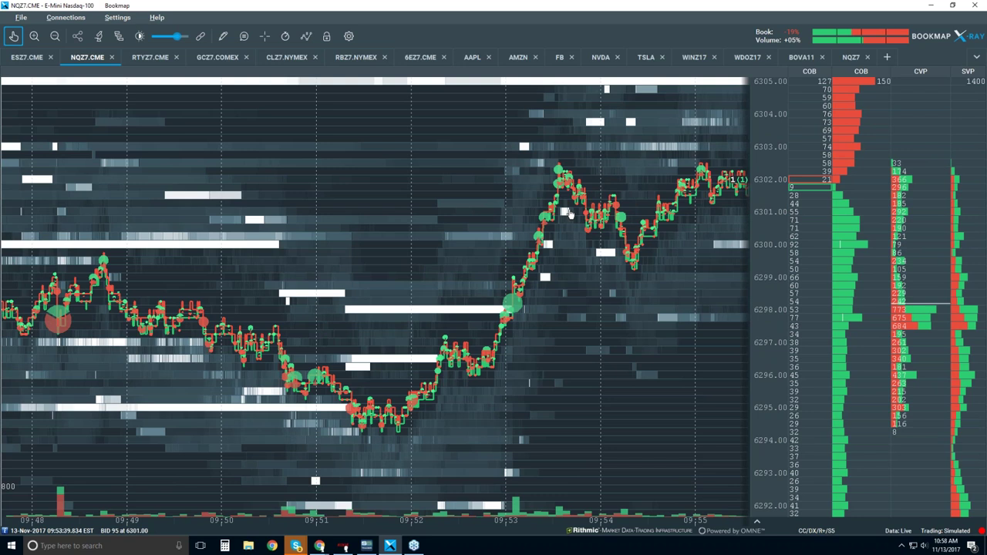
scroll(569, 213, "up", 5)
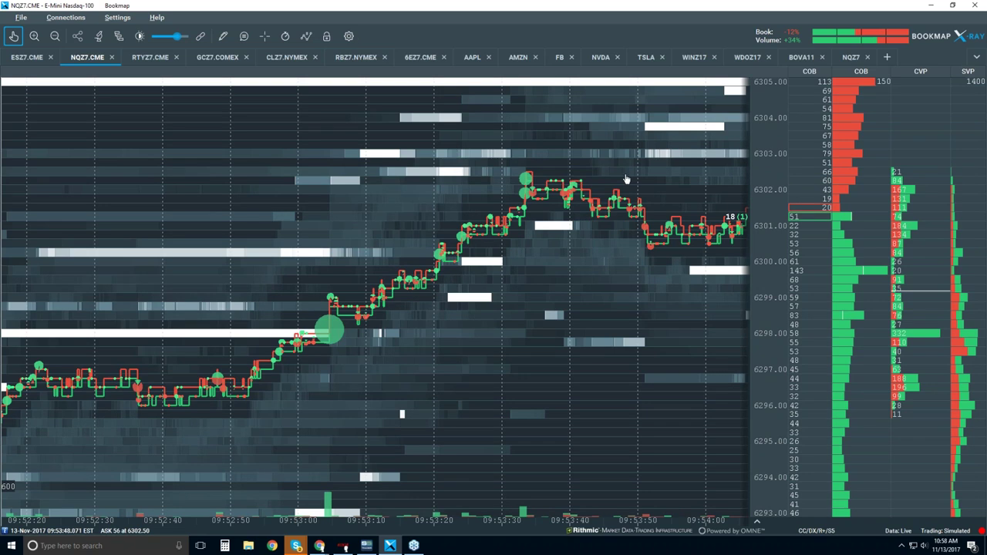
scroll(626, 179, "down", 2)
scroll(626, 178, "down", 5)
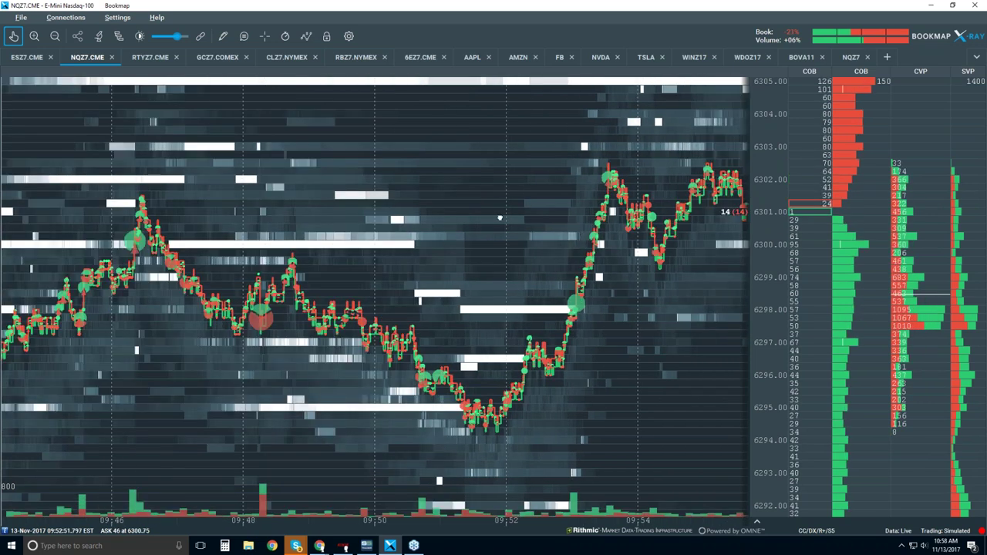
Step: Review the heatmap from 09:20 through 10:30, and return to the live price to examine liquidity back to 09:30
scroll(500, 219, "down", 2)
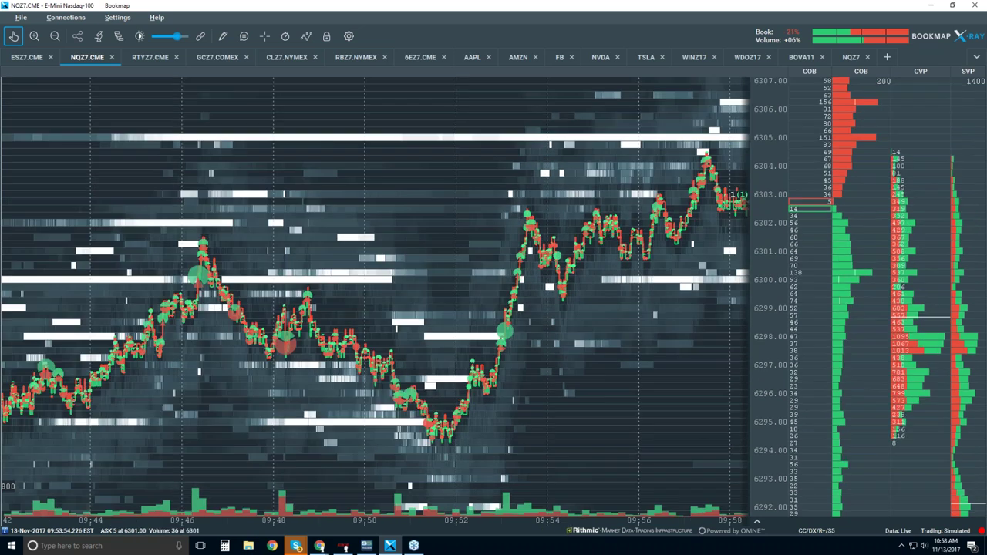
scroll(500, 219, "down", 2)
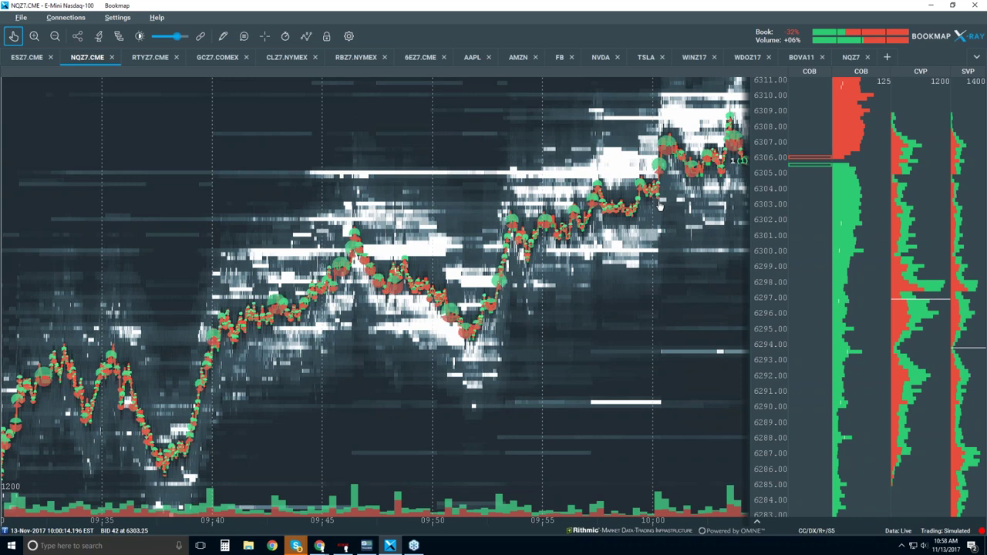
scroll(660, 208, "down", 2)
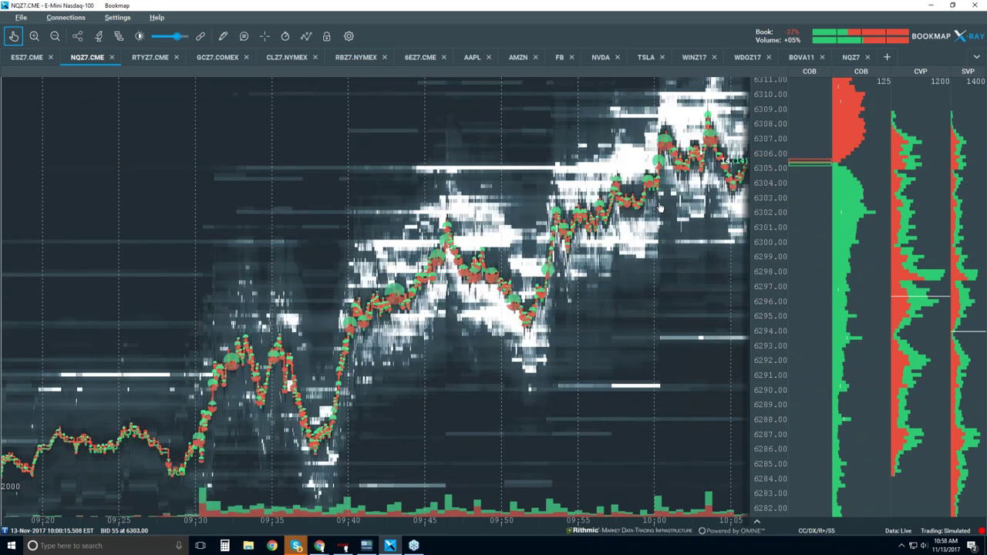
left_click_drag(643, 195, 447, 185)
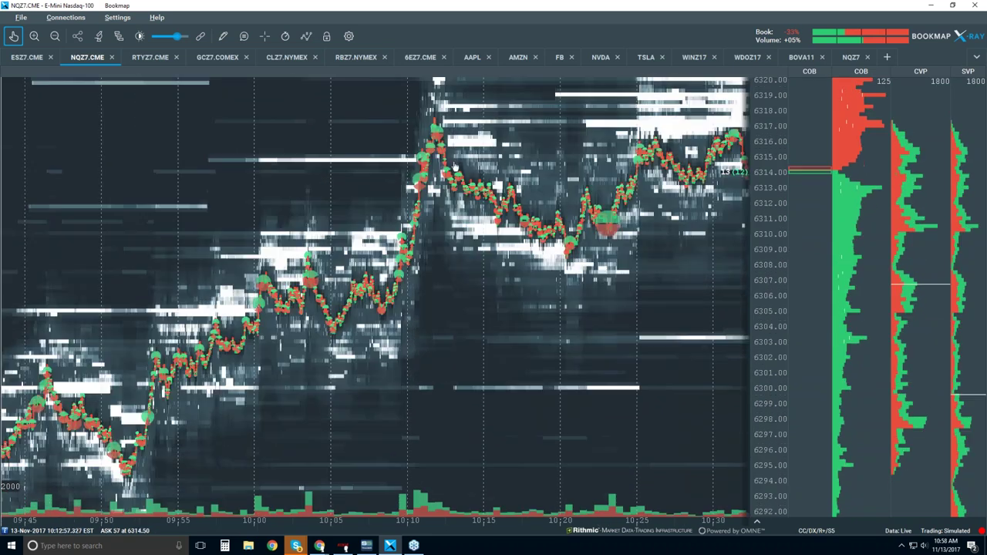
left_click(15, 38)
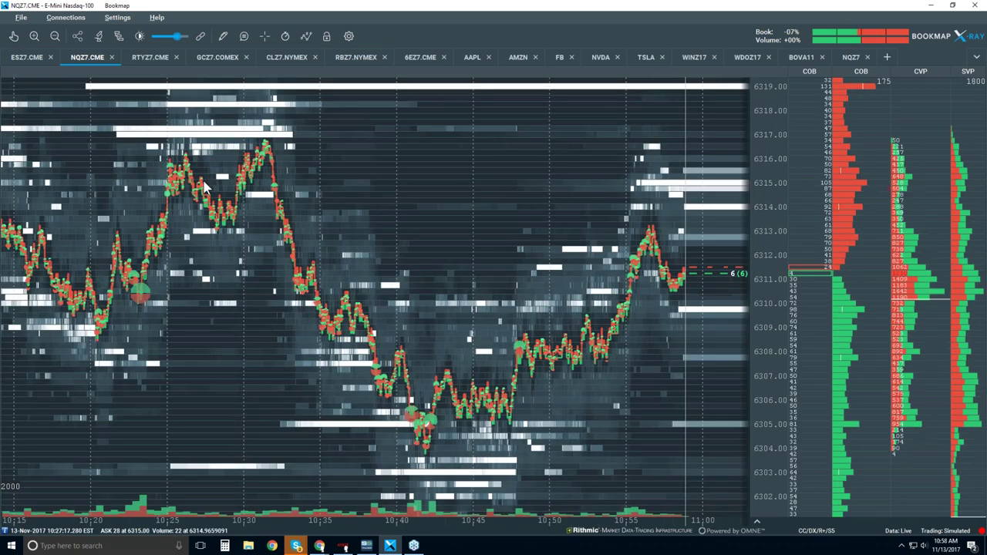
scroll(205, 187, "down", 3)
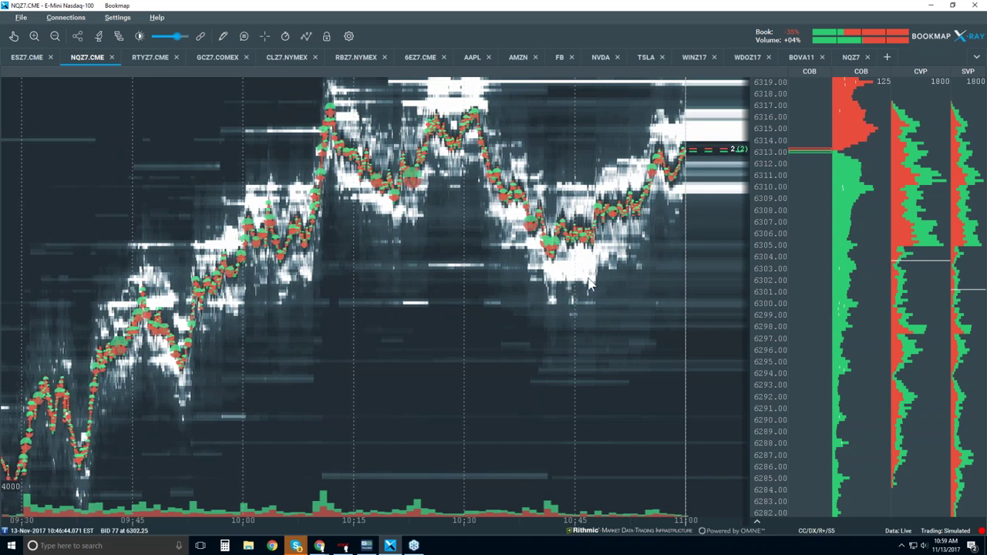
Step: Expand the indicator pane beneath the NQZ7.CME chart to show the cumulative volume delta from before the 09:30 open
scroll(588, 284, "down", 1)
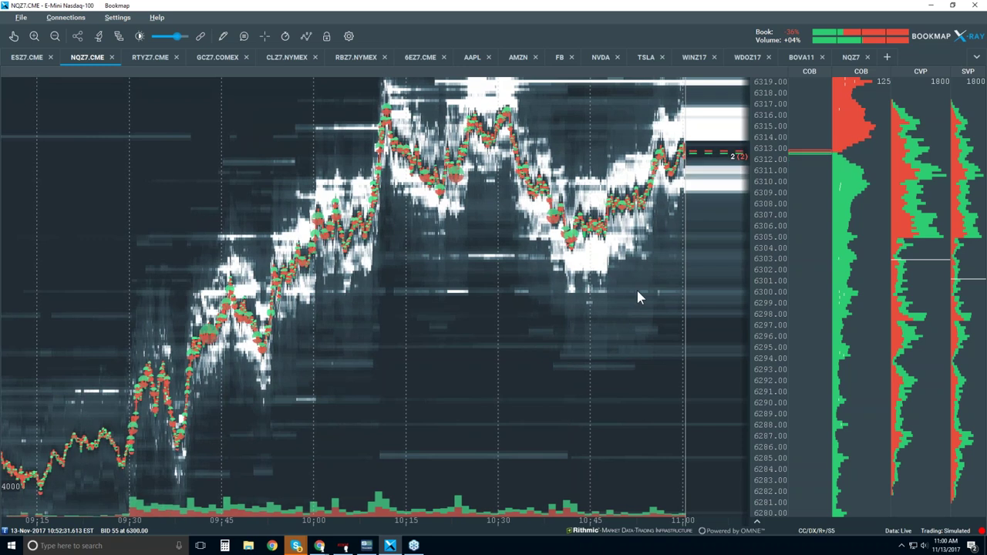
left_click(758, 523)
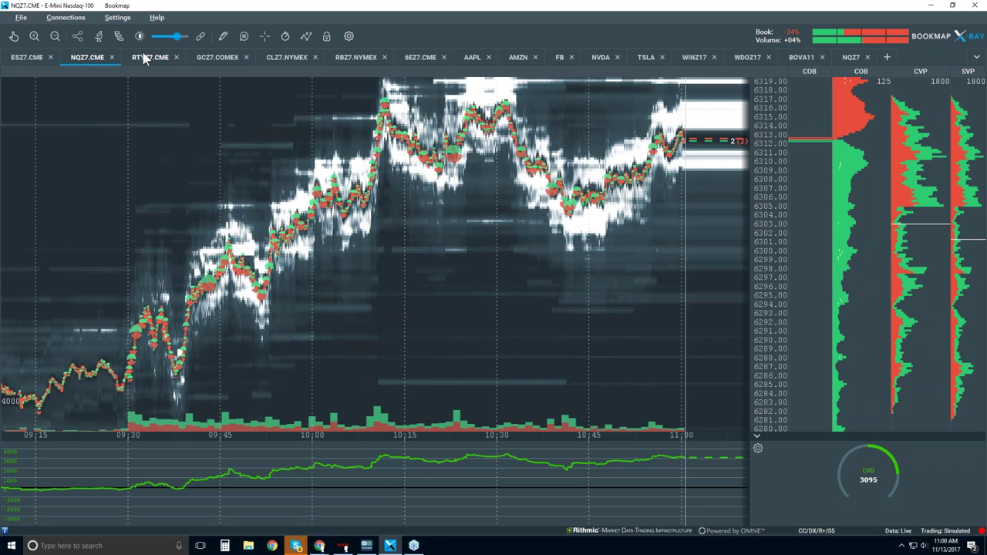
Step: Review the studies configuration and the API add-ons configuration for NQZ7.CME, closing each without changes
left_click(100, 36)
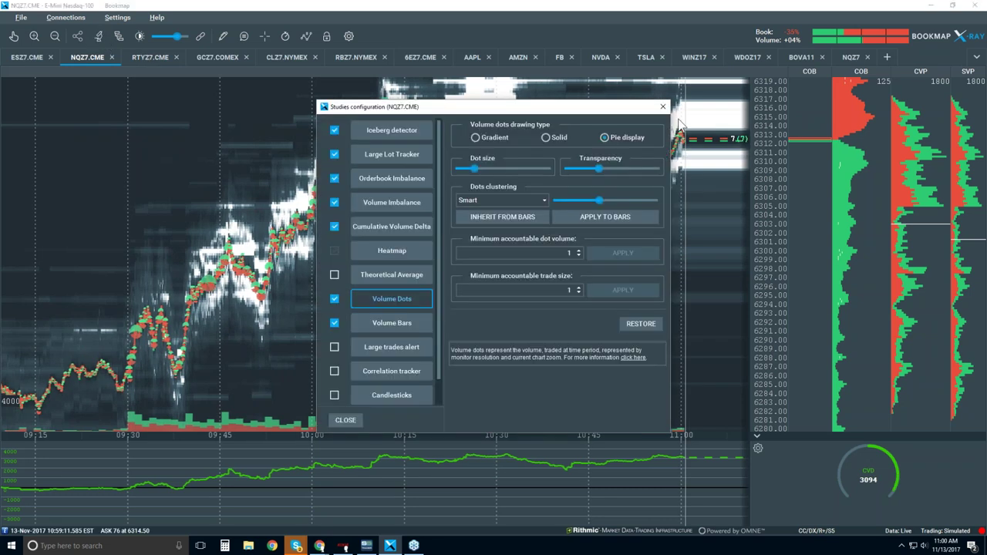
left_click(663, 106)
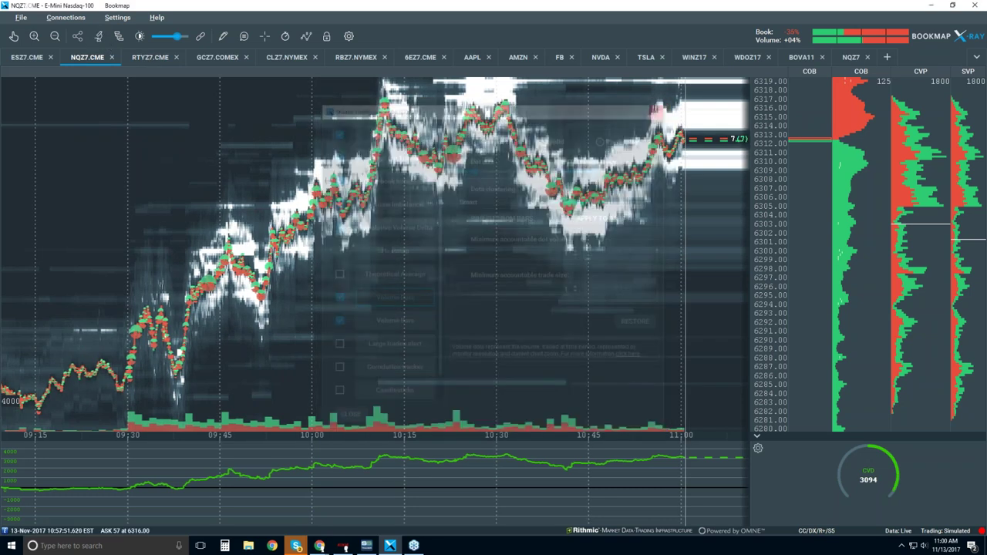
left_click(120, 39)
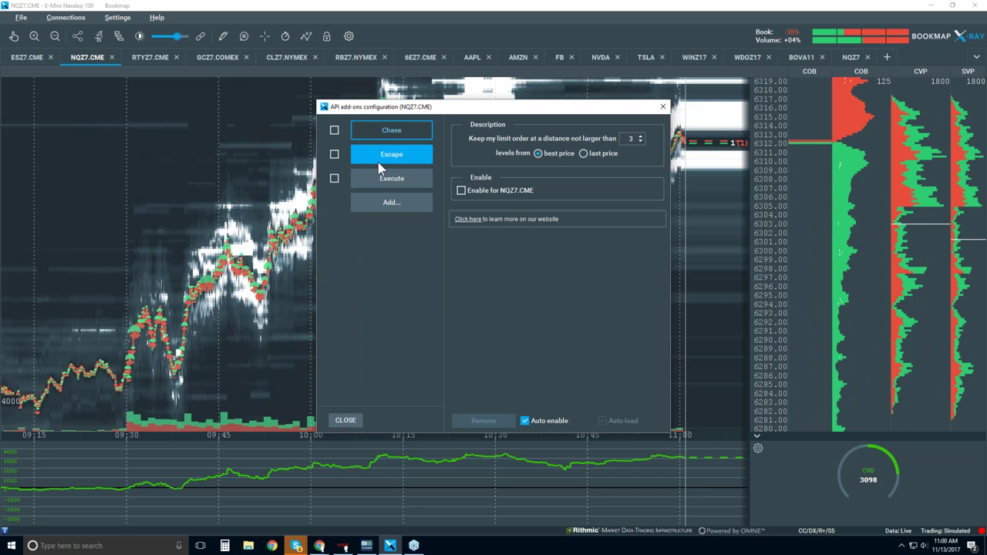
left_click(664, 108)
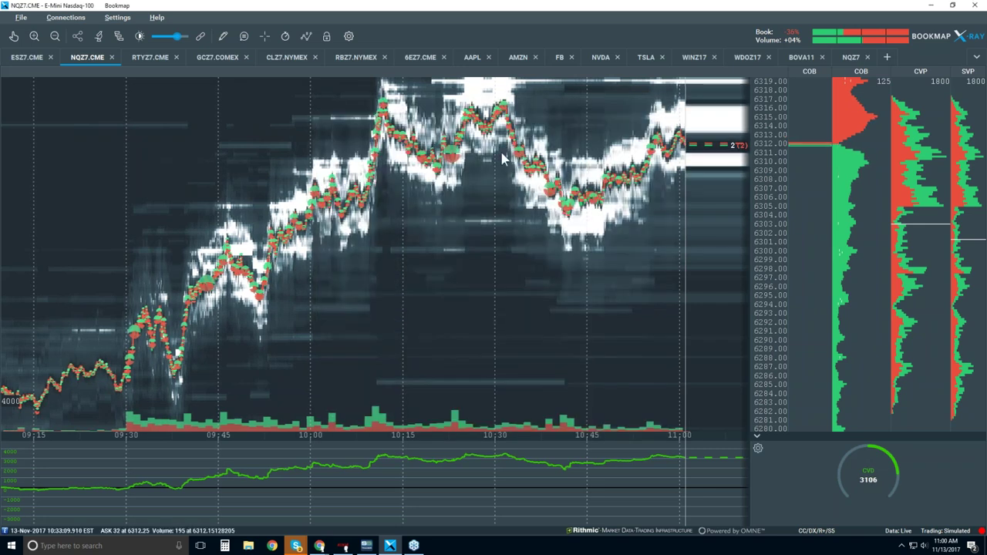